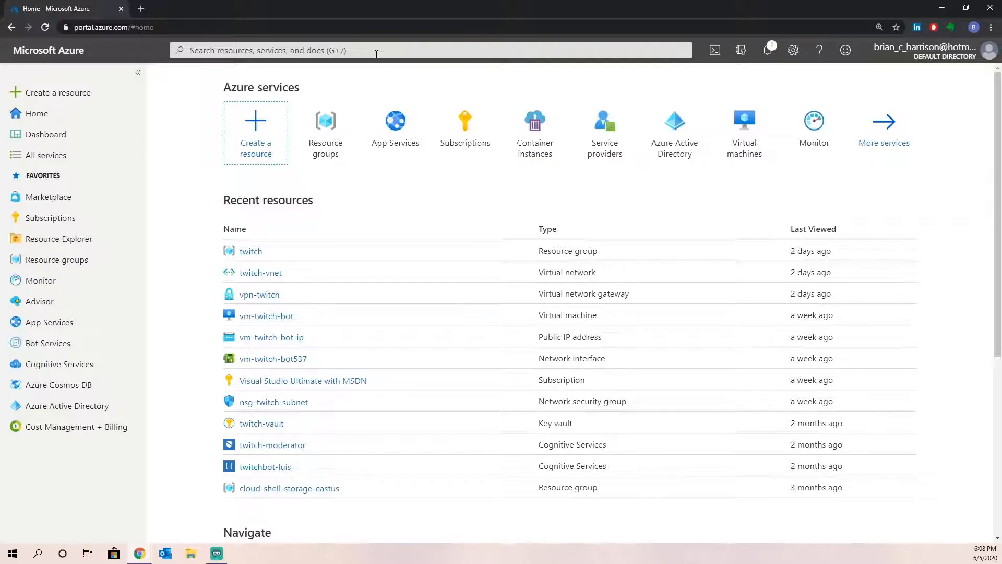
- Search the portal for 'network', then dismiss the search results
click(376, 53)
text(network)
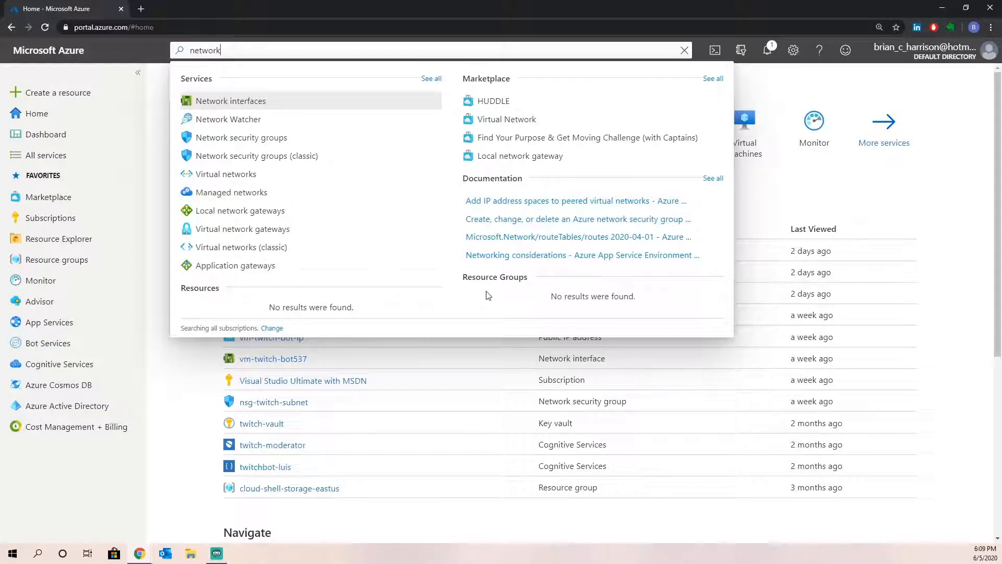
click(112, 49)
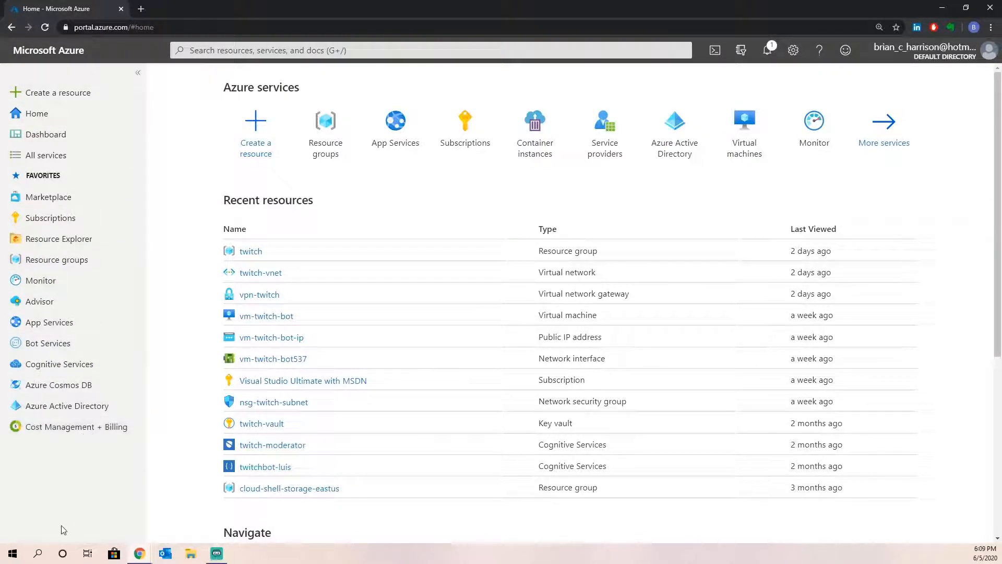
- Move Azure Cosmos DB up in favourites and unfavourite Azure Active Directory
drag(78, 384, 79, 363)
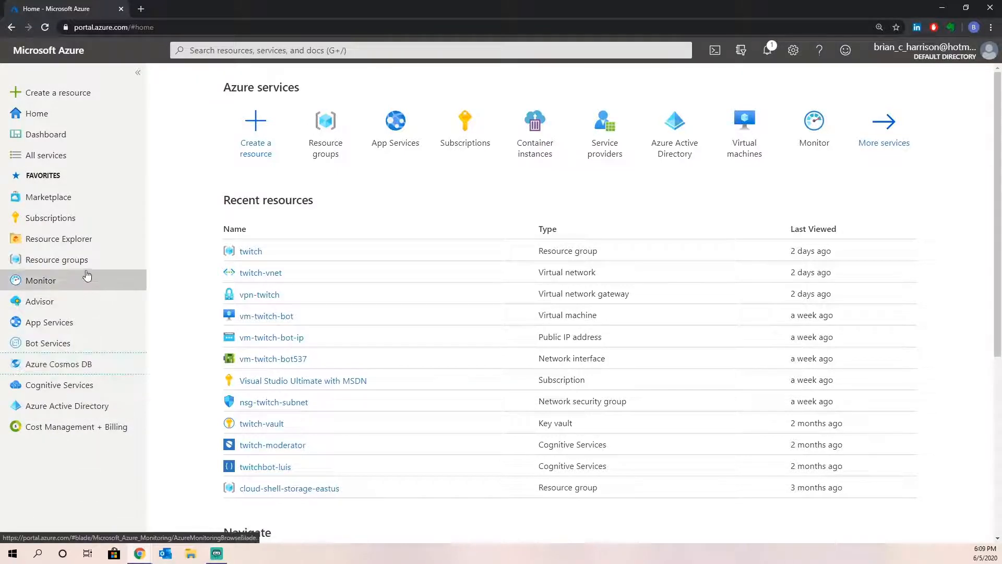
mouse_move(81, 264)
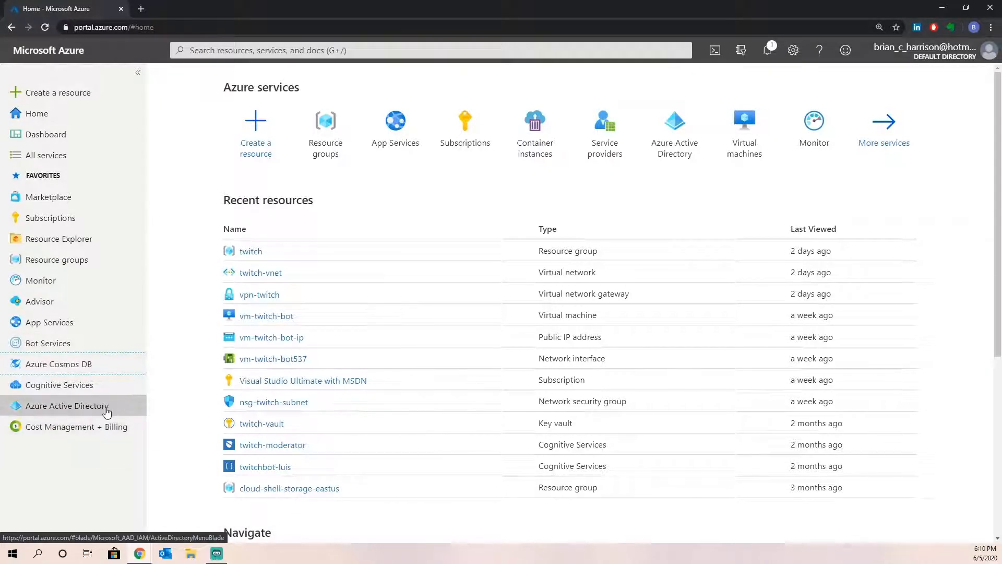
mouse_move(106, 412)
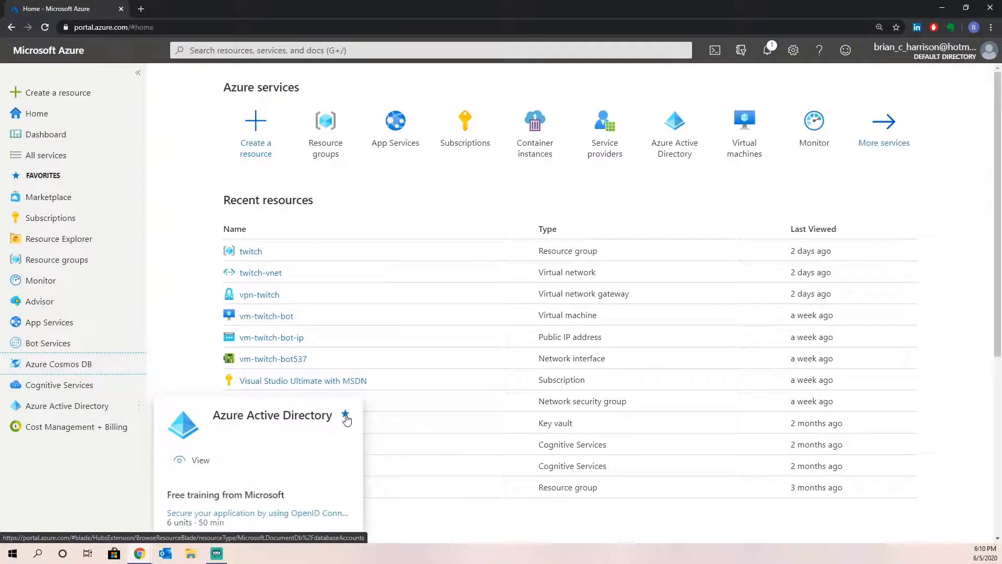
click(344, 338)
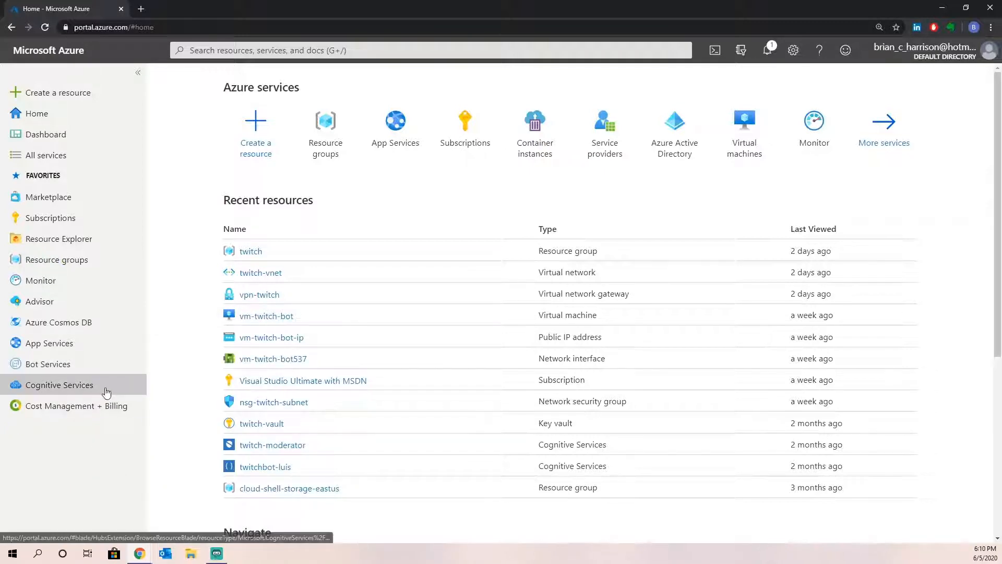
- Star Public IP Prefixes from the Networking category of All services
click(61, 156)
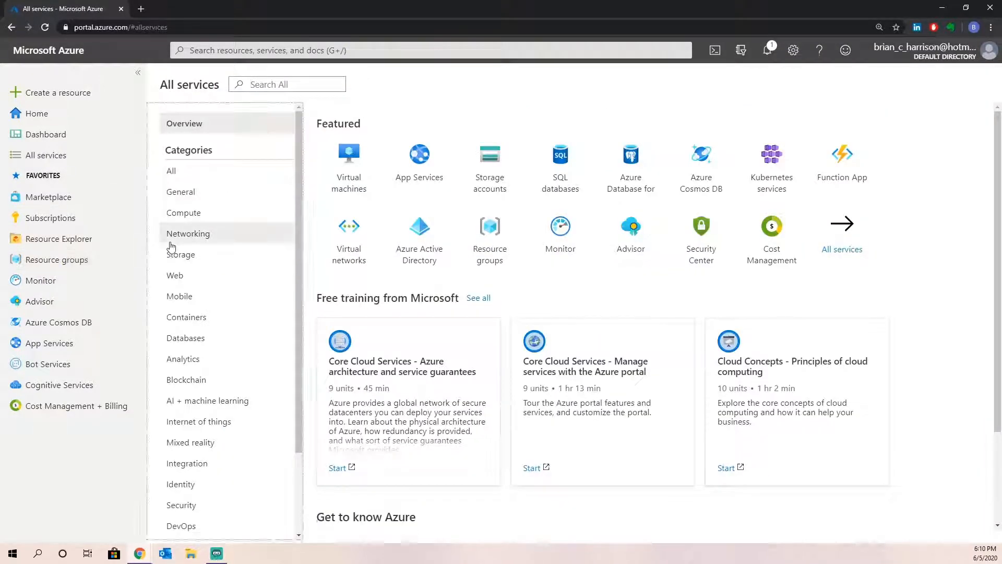
click(171, 244)
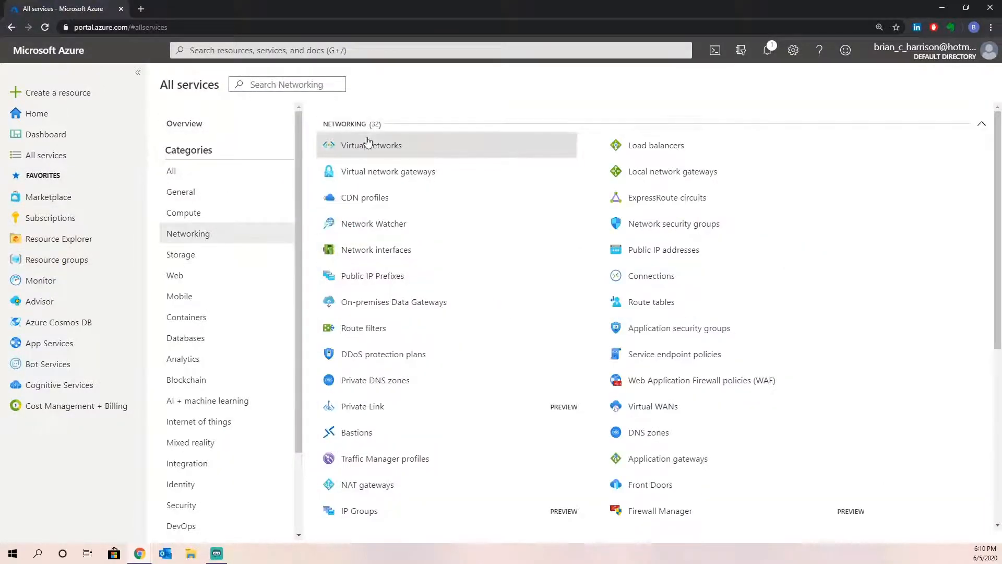
mouse_move(357, 279)
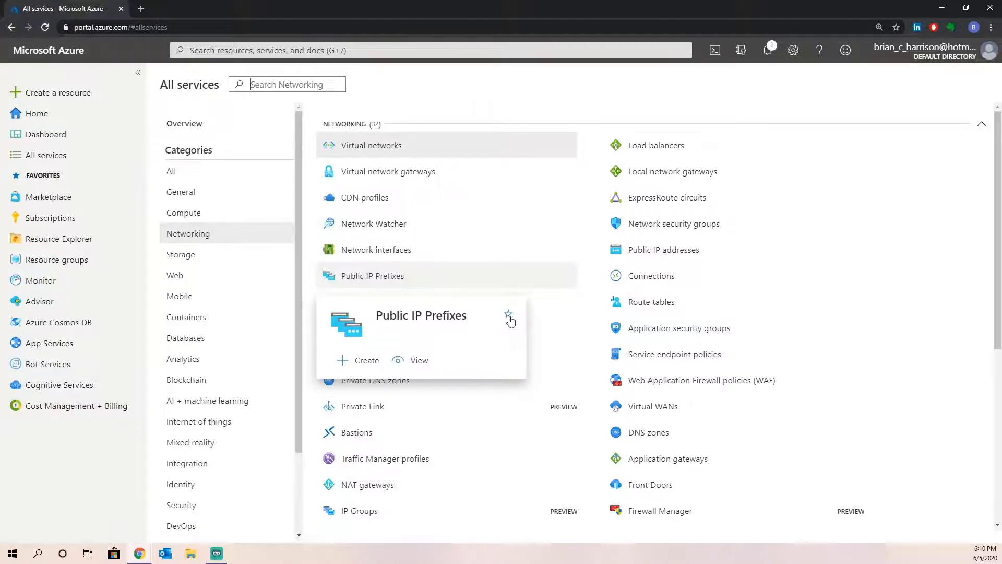
click(509, 316)
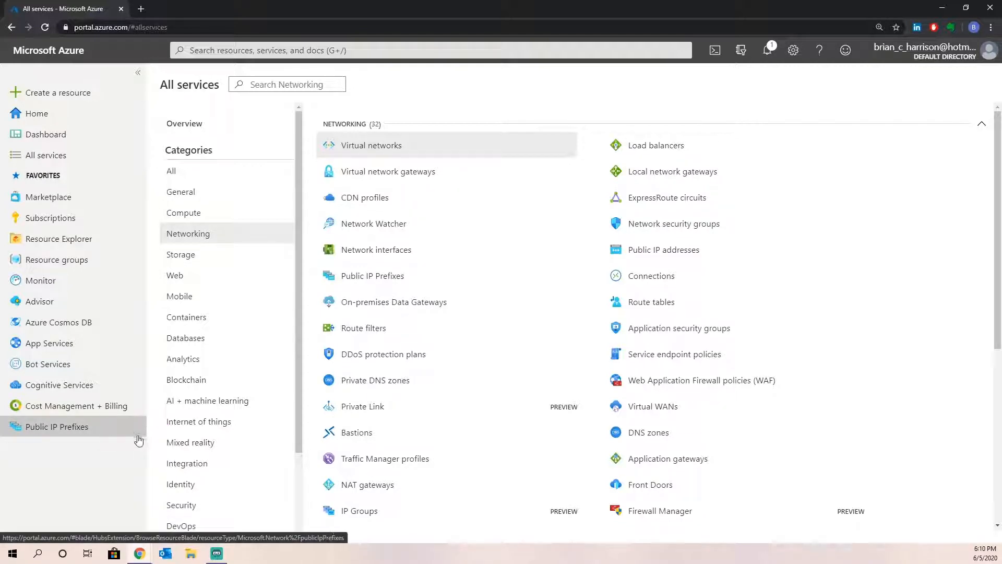
- Drag the Public IP Prefixes favourite up to sit just below Subscriptions
mouse_move(139, 429)
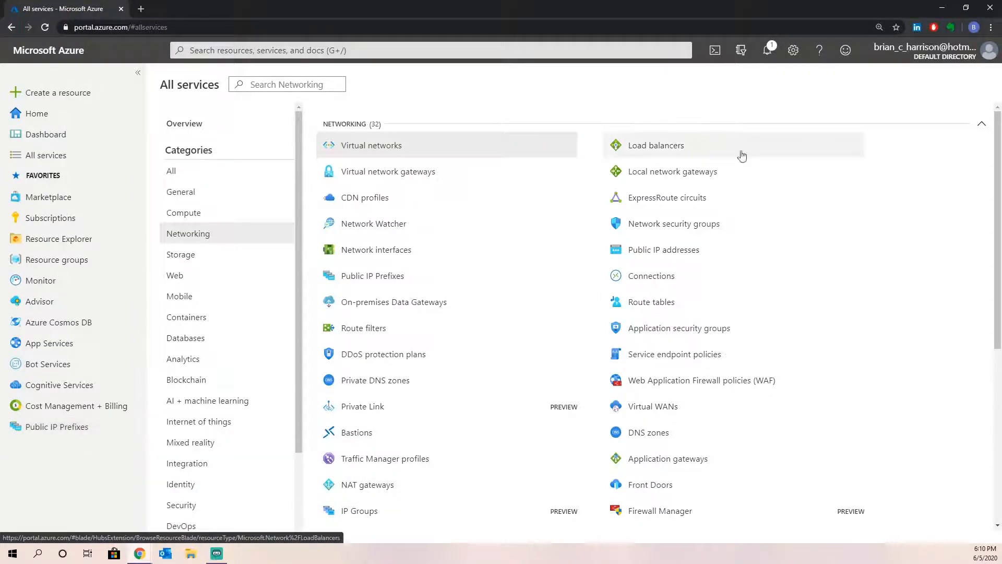
mouse_move(784, 148)
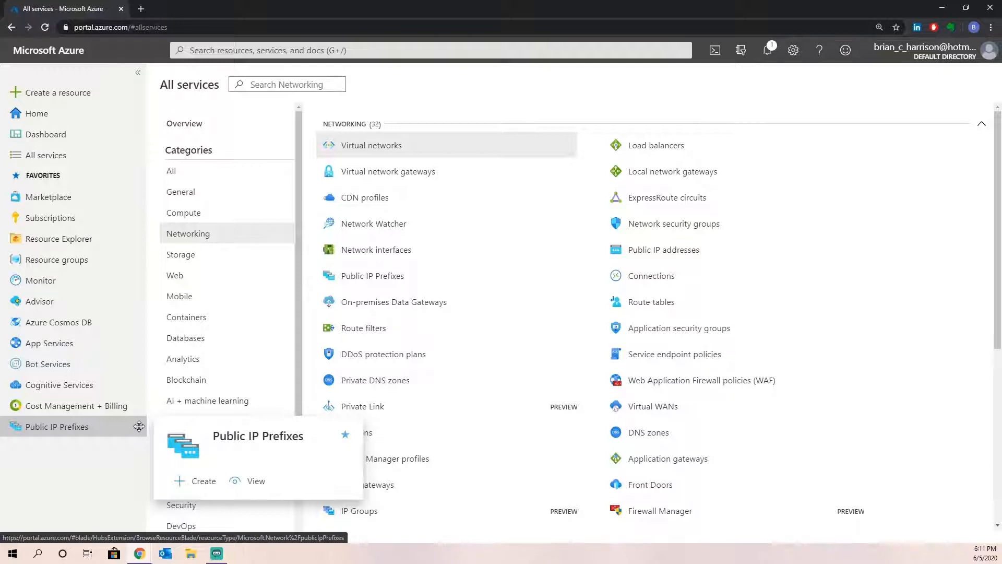
drag(139, 427, 139, 426)
drag(139, 426, 134, 252)
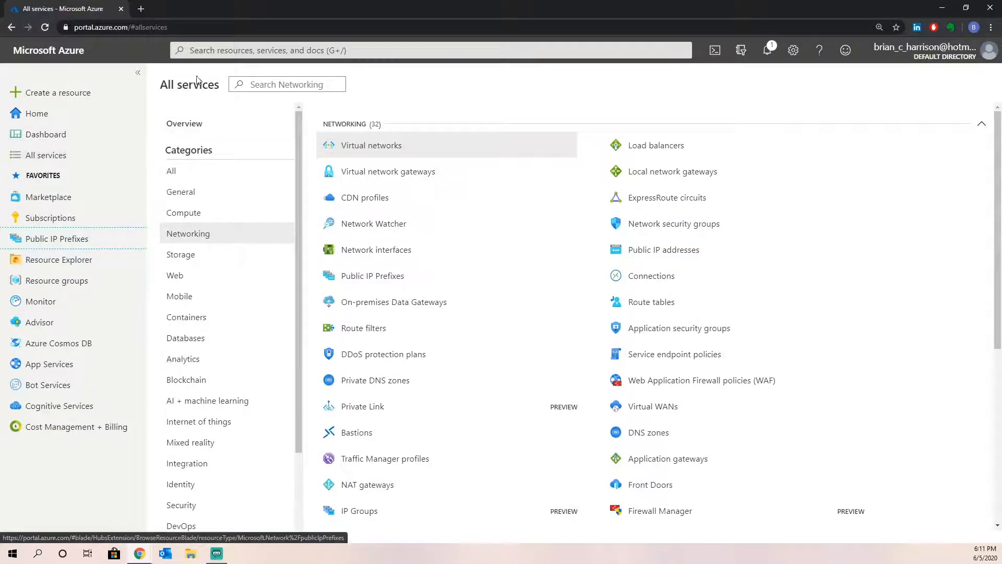
- Collapse the sidebar to icons only and return to the Home page
click(142, 74)
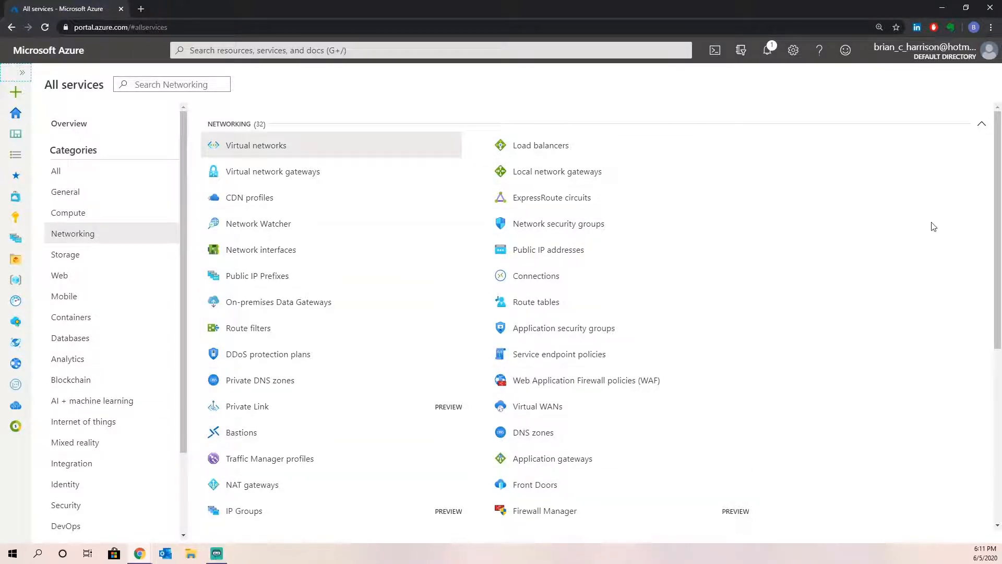
click(9, 111)
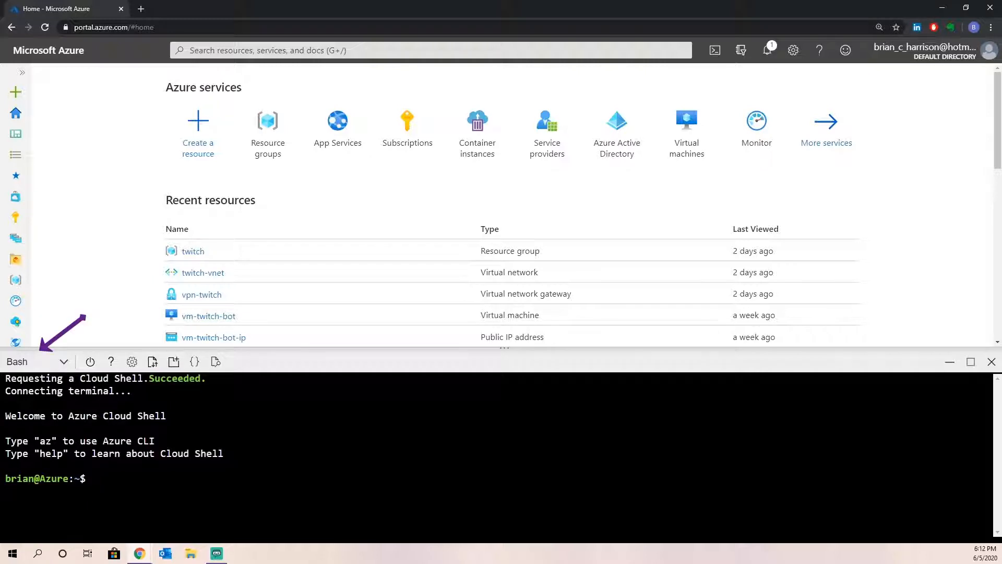
- Check the Bash environment options, then load shell.azure.com in a new browser tab
click(64, 362)
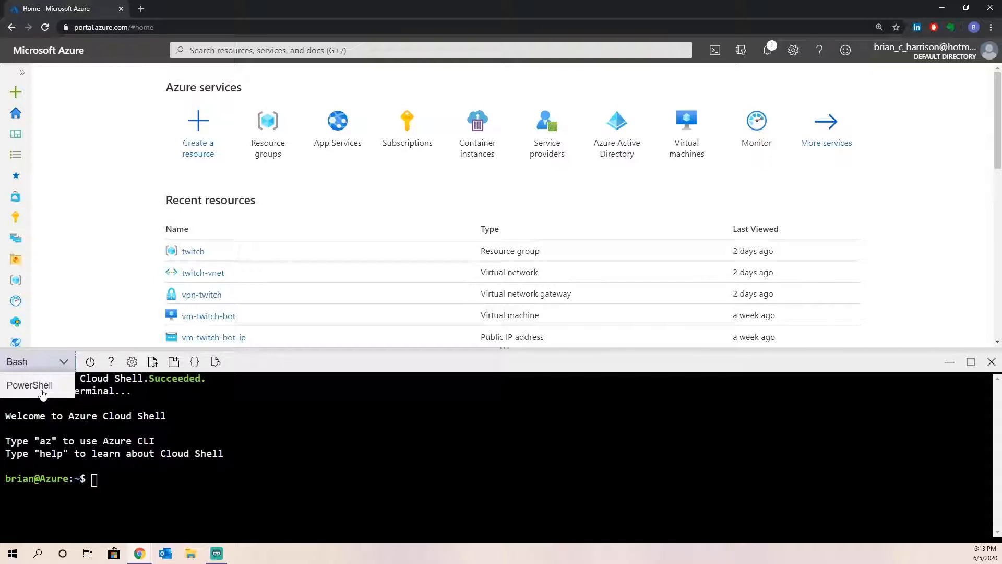
click(137, 11)
text(shell.azure)
key(Return)
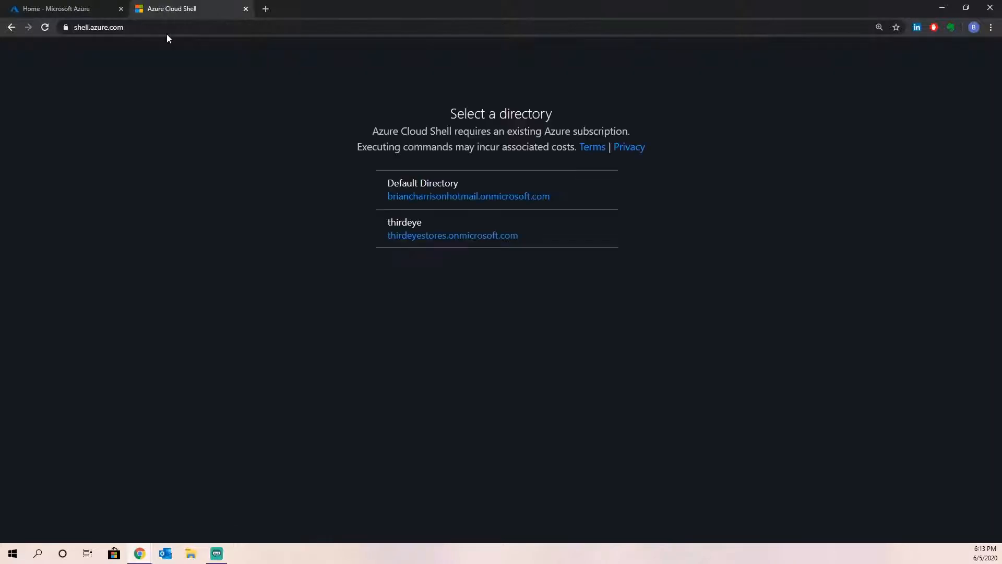
- Connect Cloud Shell to Default Directory, close that tab confirming Leave, and shut the portal's Cloud Shell panel
click(400, 193)
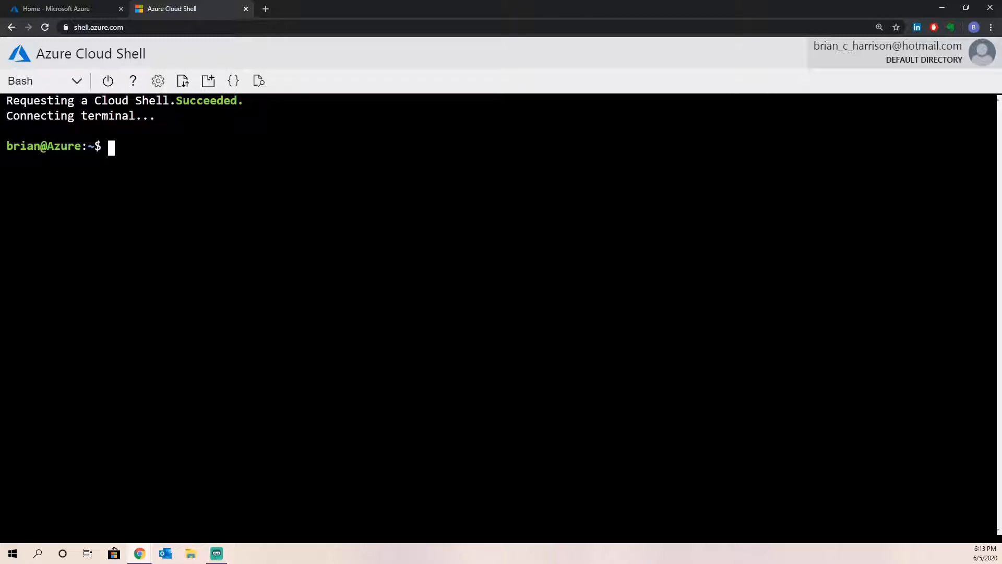
click(246, 10)
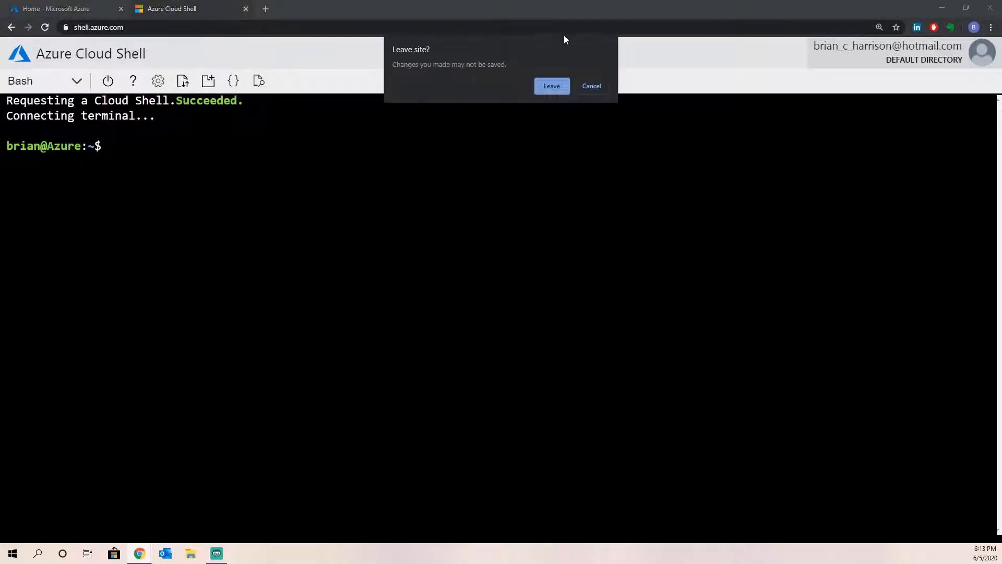
click(552, 86)
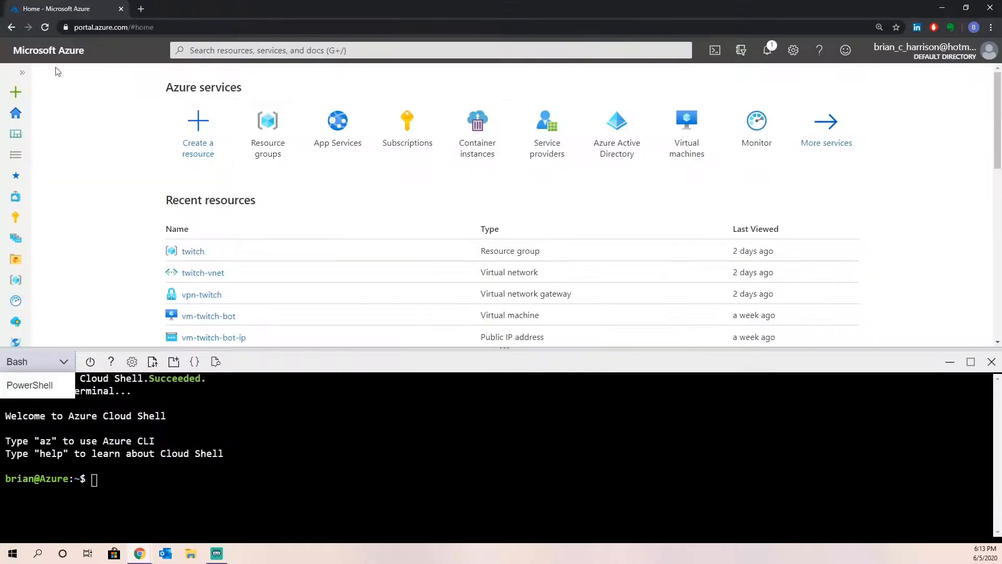
click(986, 370)
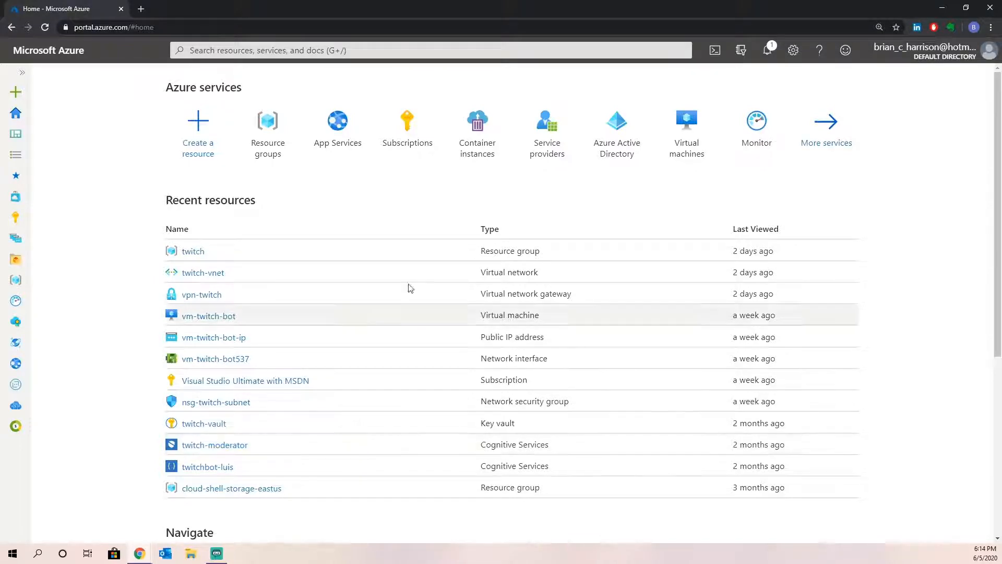
- Show the Directory + subscription pane listing Default Directory and thirdeye
click(742, 51)
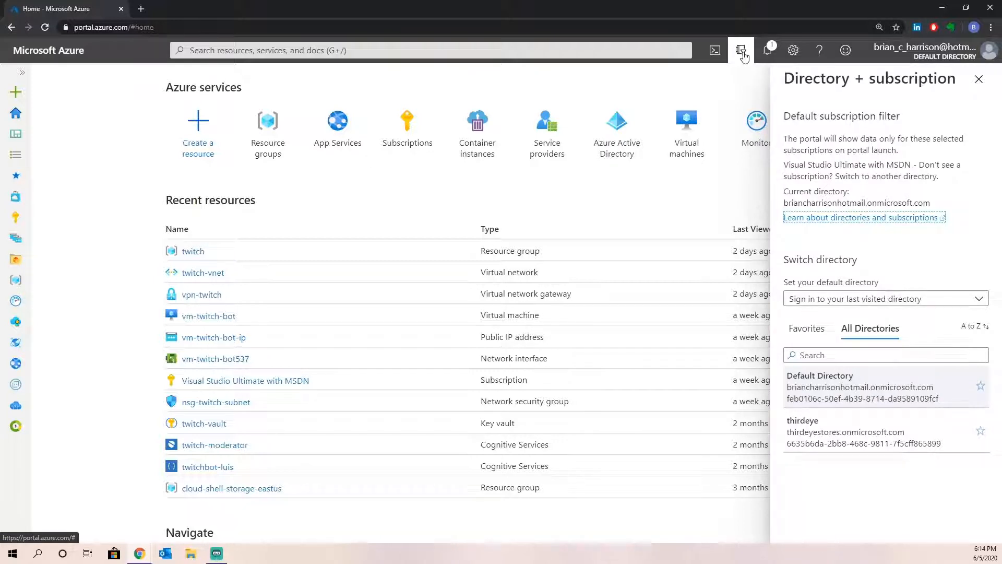
- Close the Directory + subscription pane, returning to the Home page
click(742, 51)
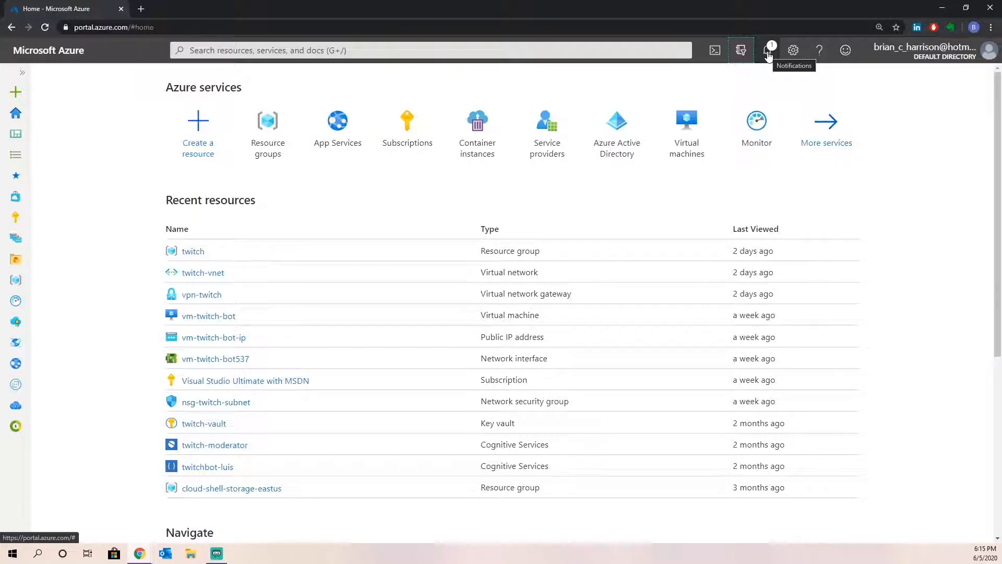
- Glance at notifications, then go to Resource groups and start adding a new group
click(768, 51)
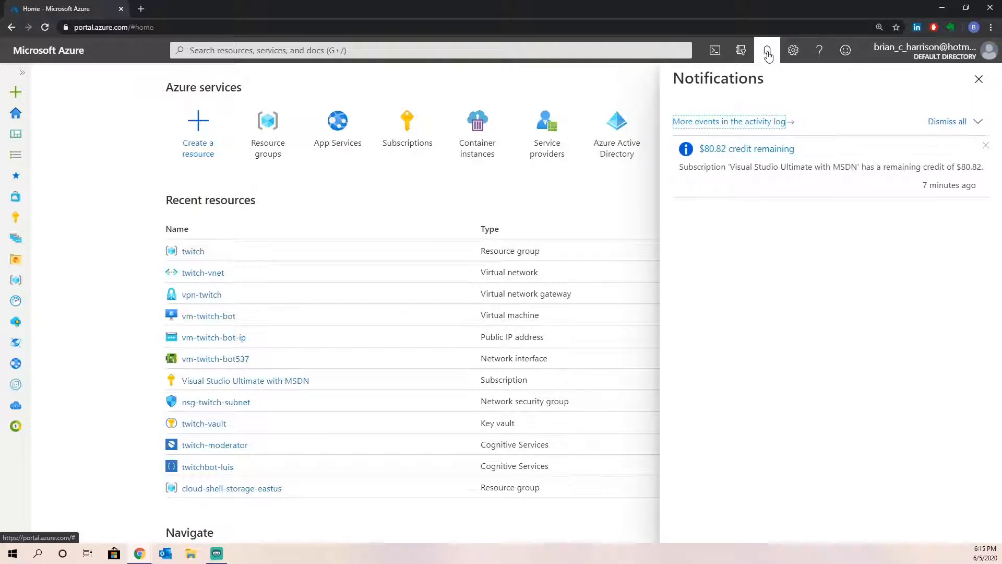
click(767, 54)
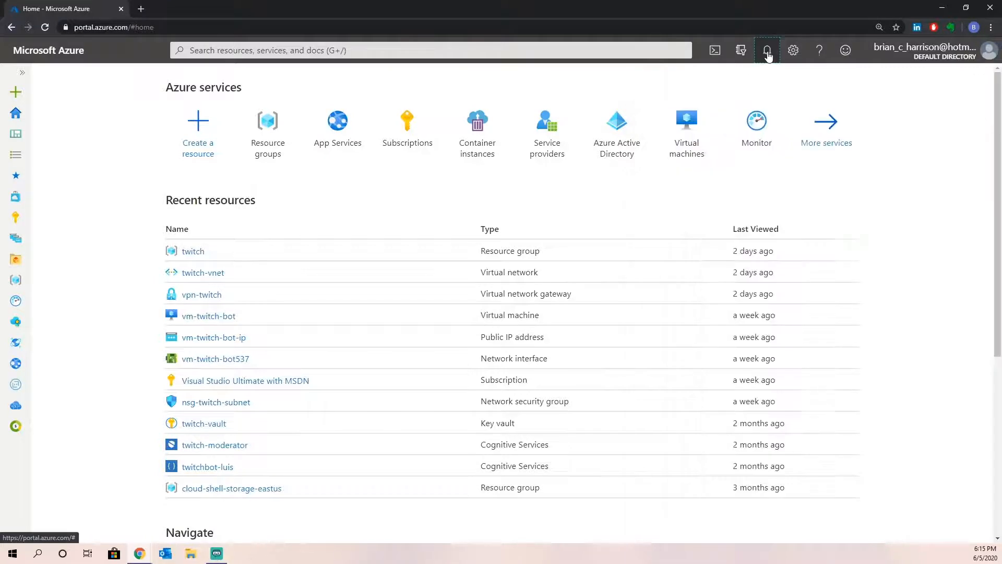
click(249, 132)
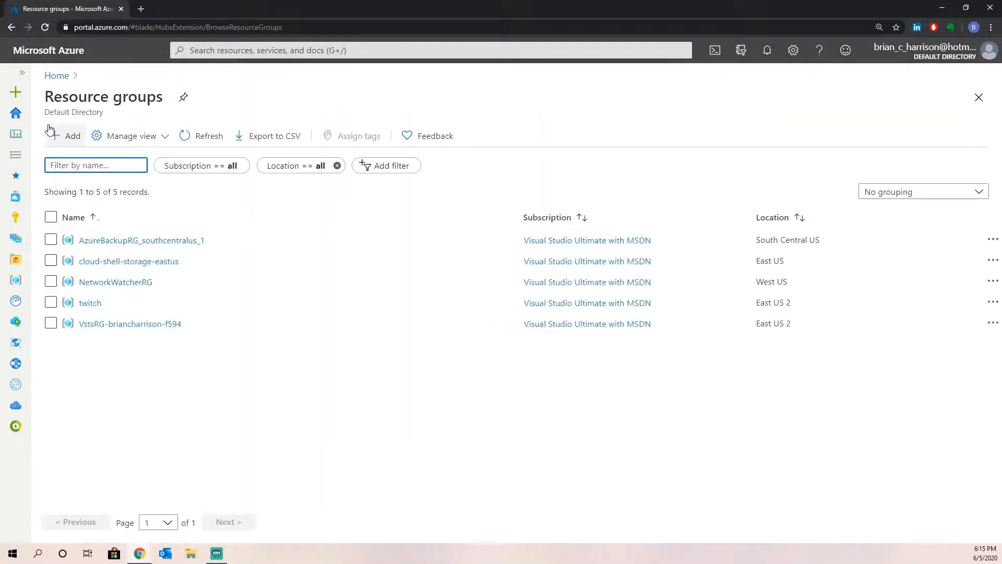
click(65, 135)
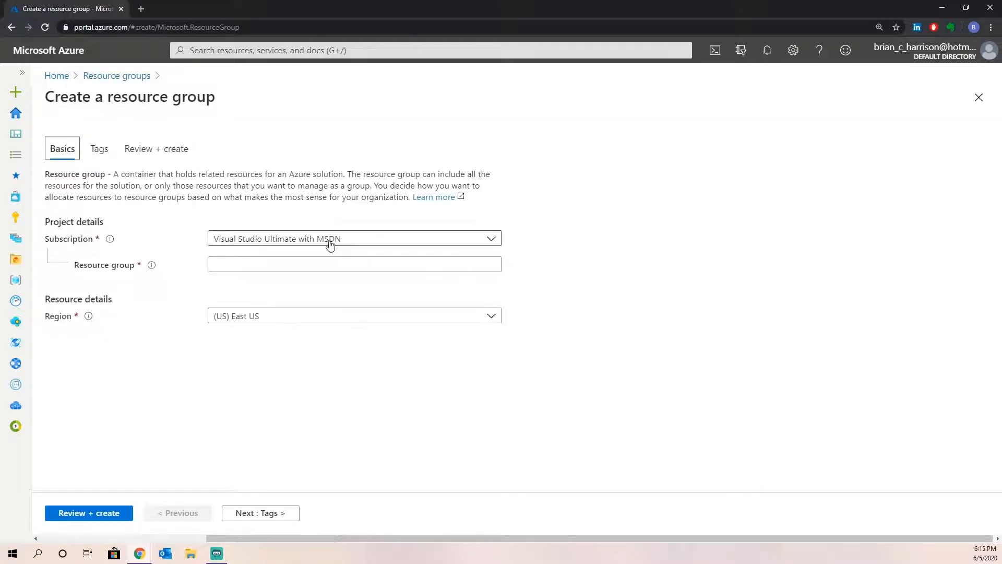
- Create resource group 'briantesting', open its overview, and check the creation notification
click(318, 258)
text(briantesting)
click(264, 516)
click(264, 518)
click(64, 512)
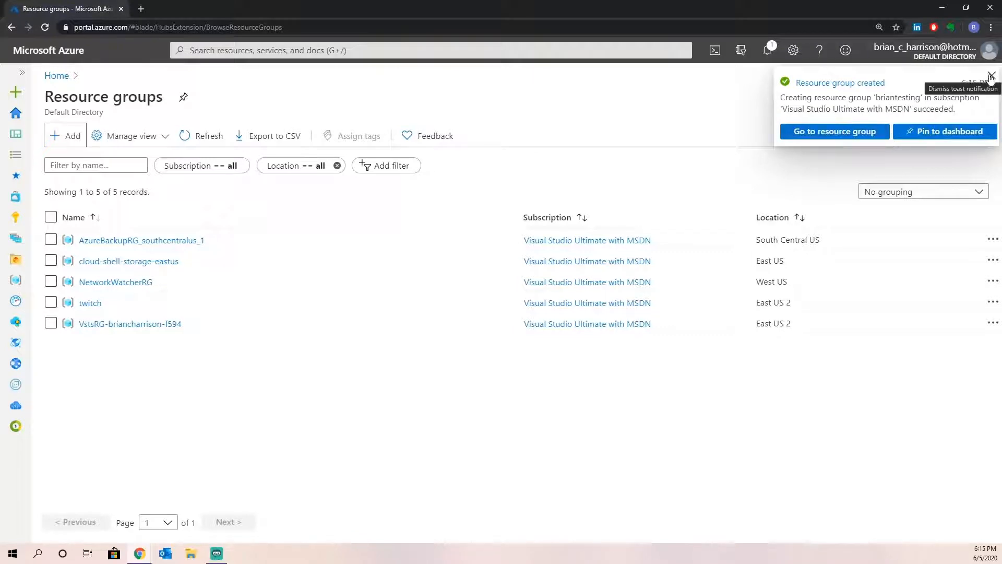
click(788, 133)
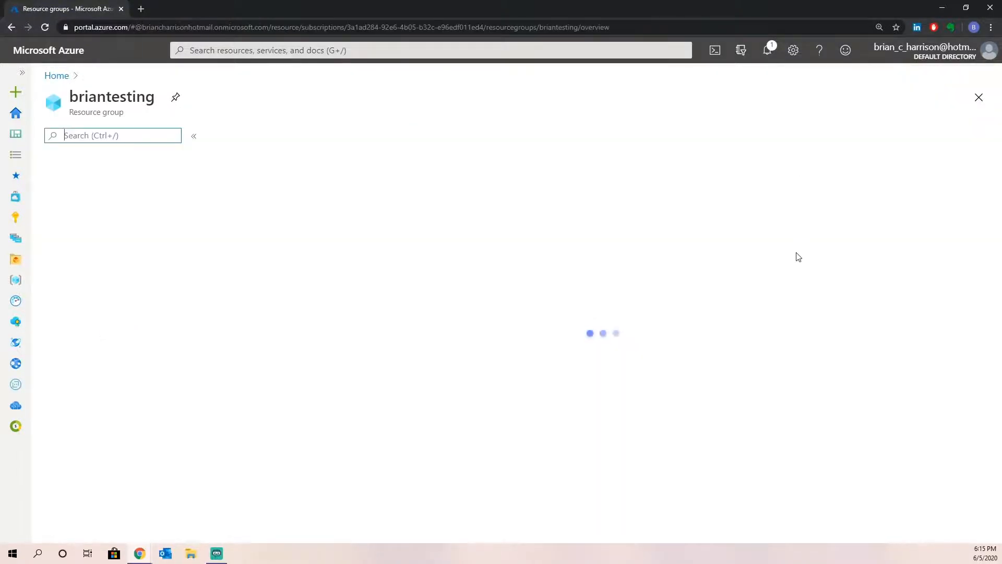
click(767, 50)
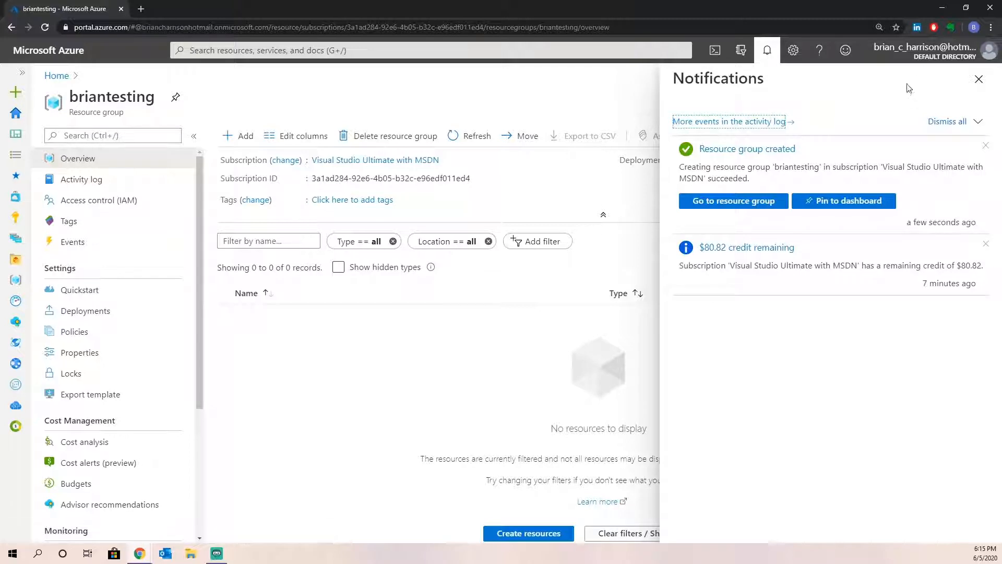
click(767, 55)
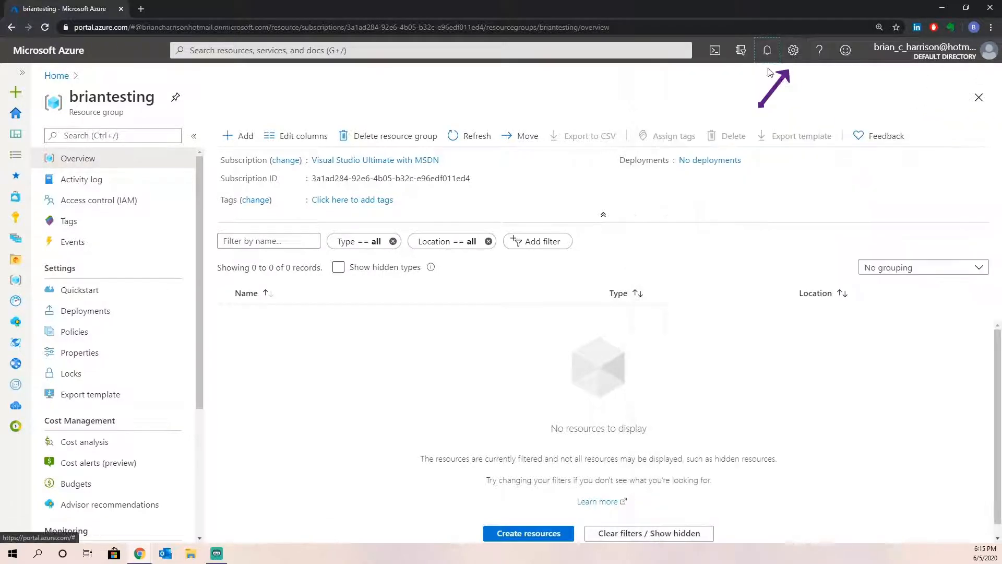
- Open Portal settings, keep inactivity sign-out at Never, and expand the side menu with labels
click(793, 52)
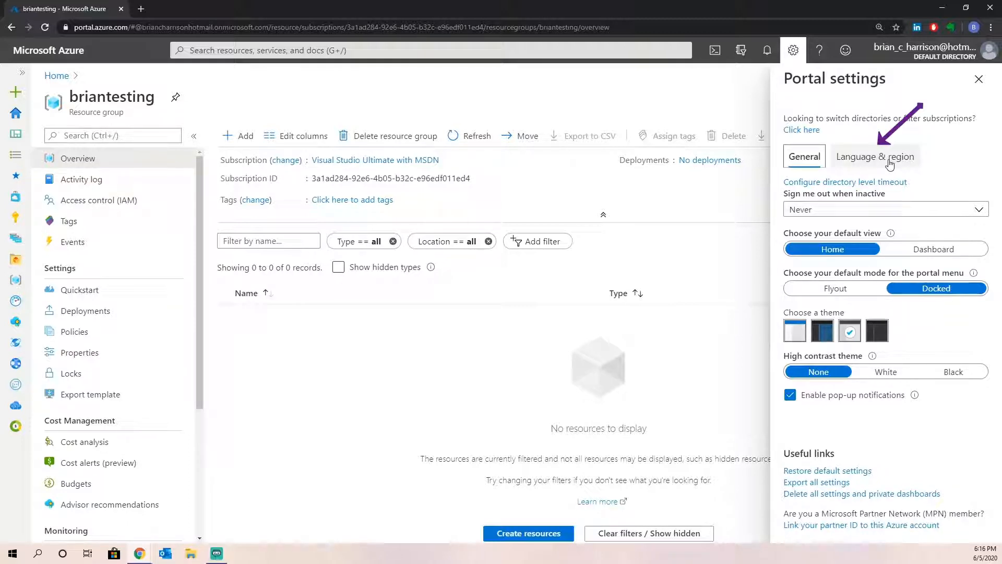
click(859, 211)
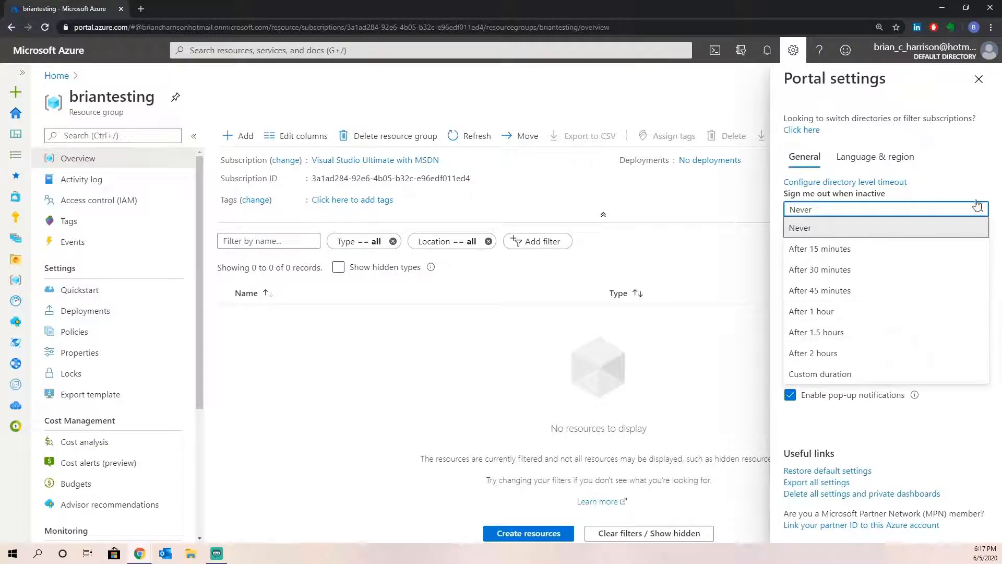
click(981, 179)
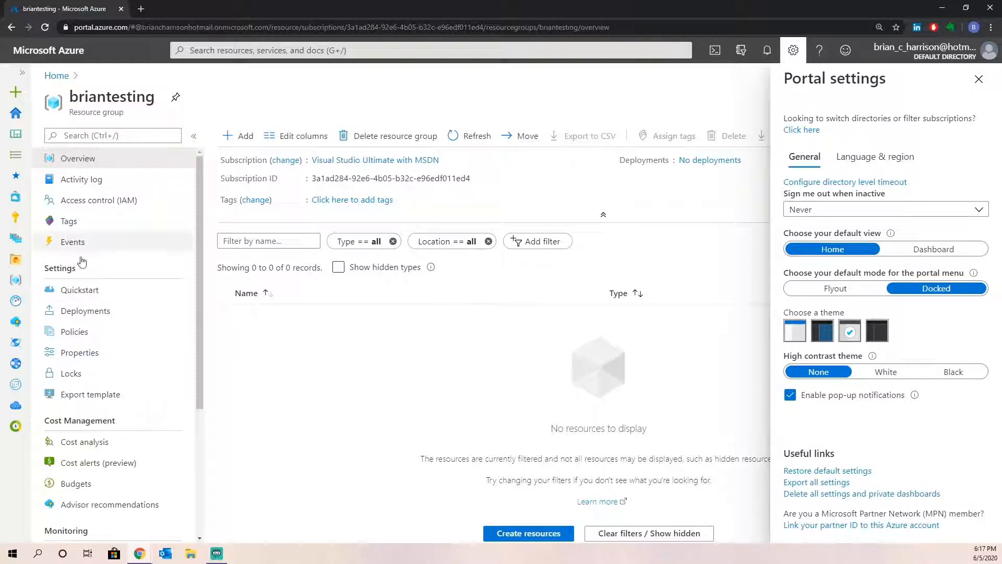
click(22, 73)
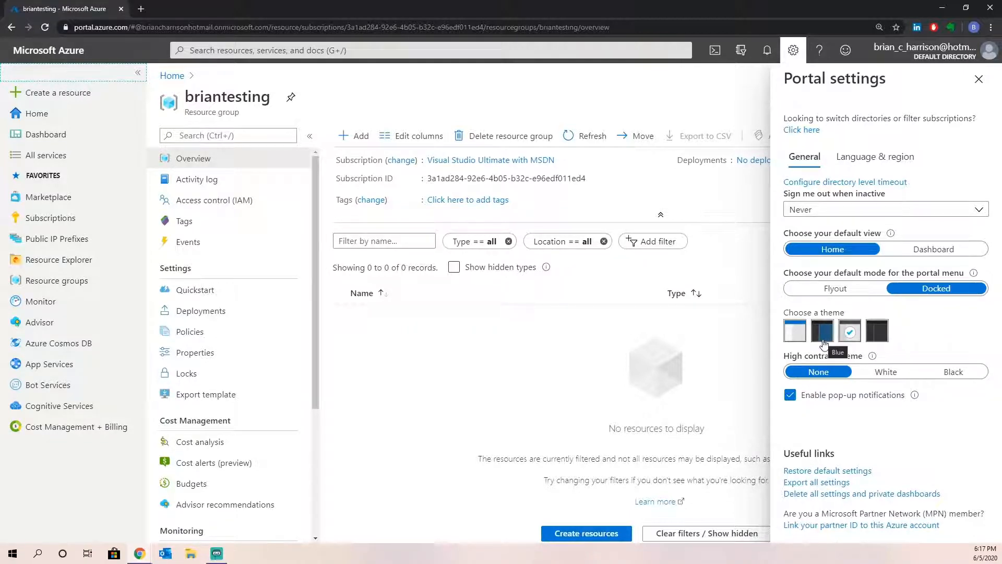
- Apply the dark theme to the whole portal and close Portal settings
click(877, 330)
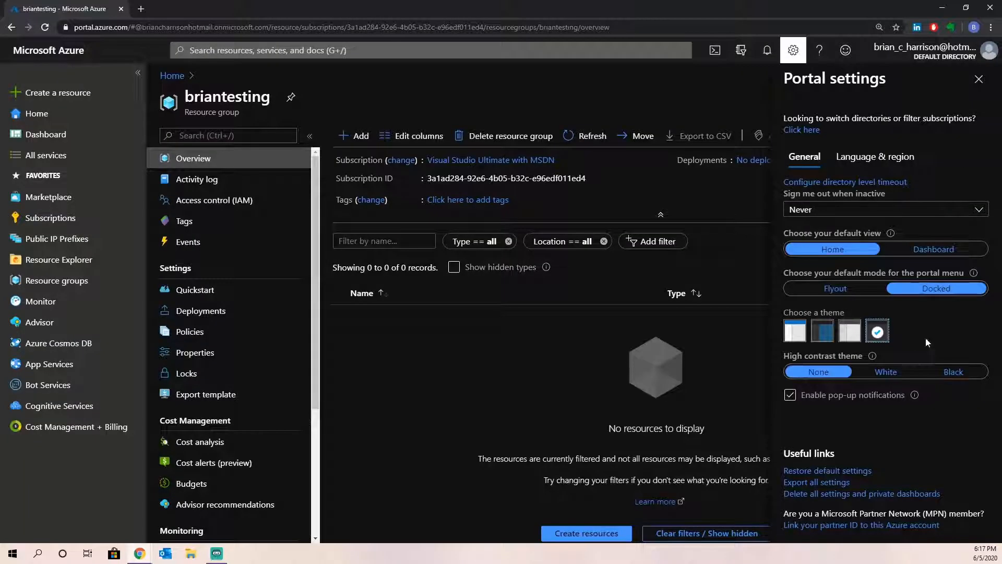
click(978, 79)
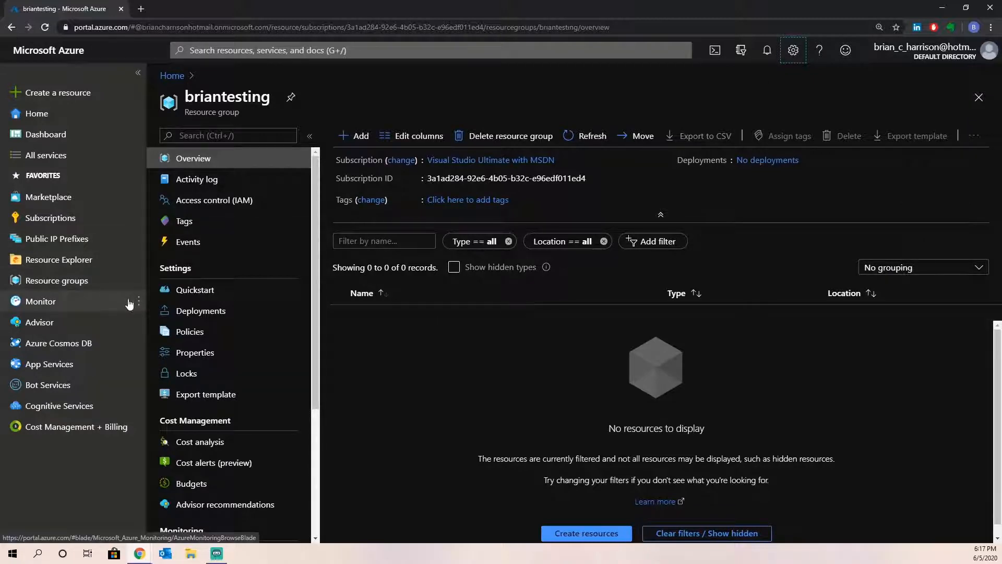
mouse_move(124, 303)
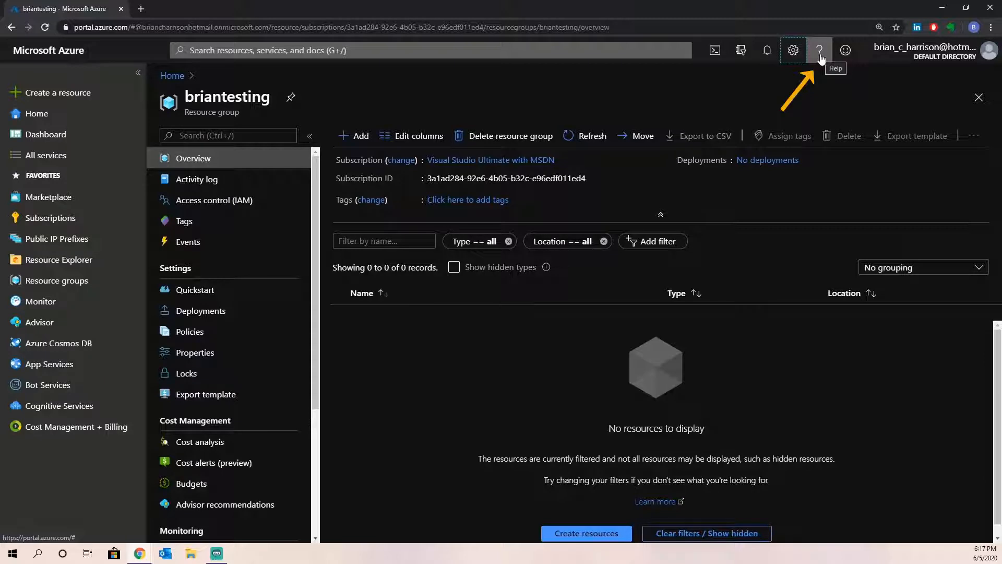
click(849, 56)
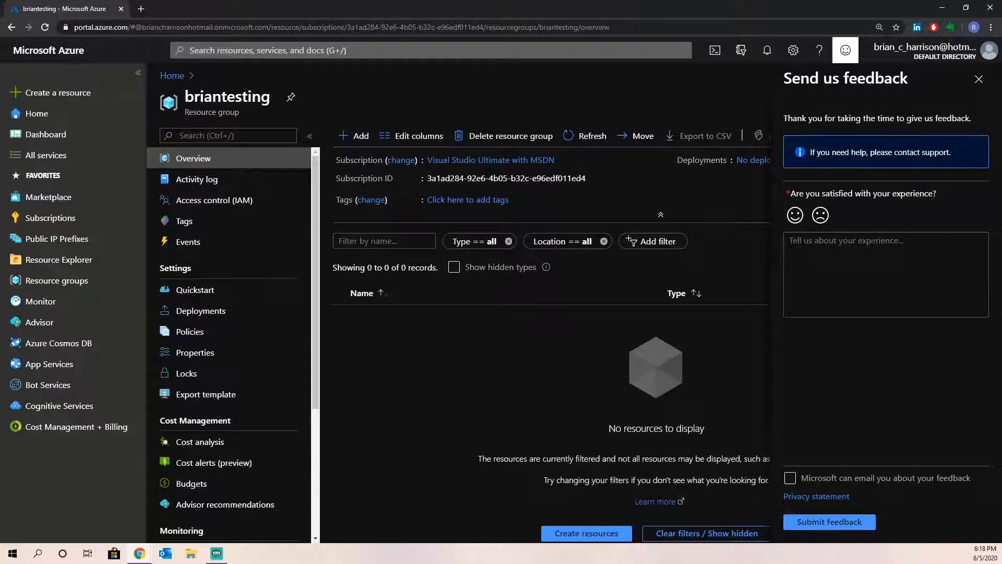
click(978, 79)
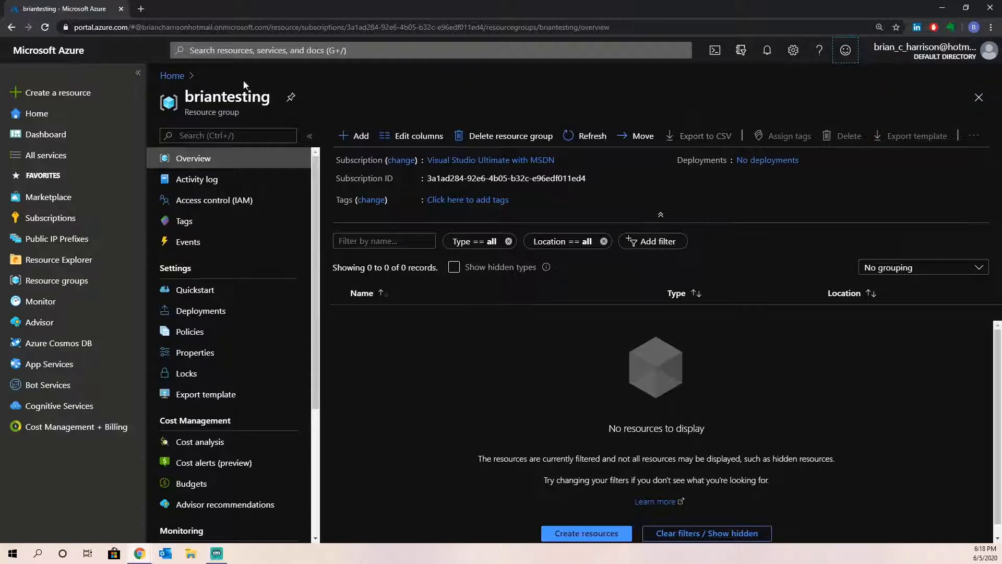
- Go back to Home via the breadcrumb, briefly opening and closing Portal settings
click(170, 77)
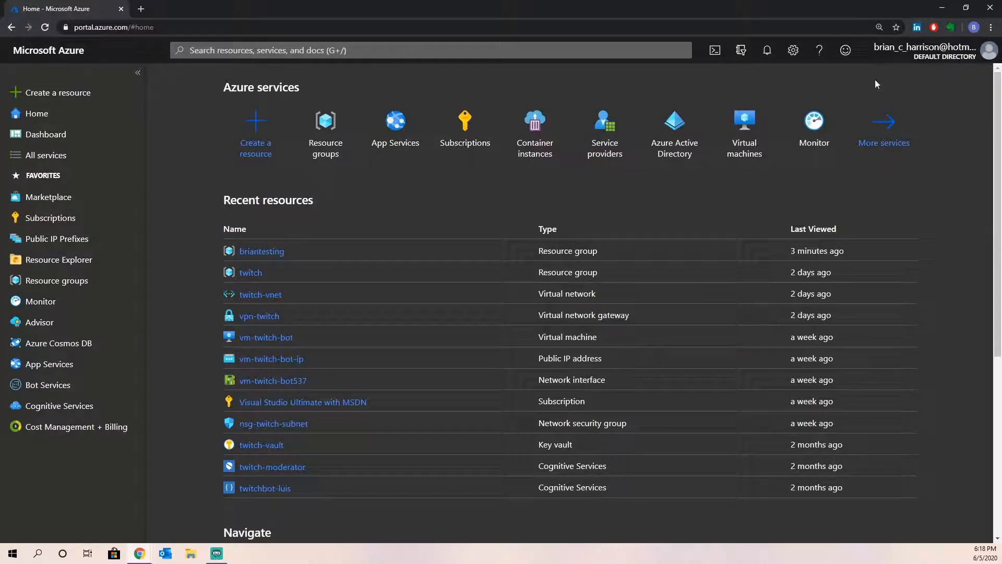
click(793, 50)
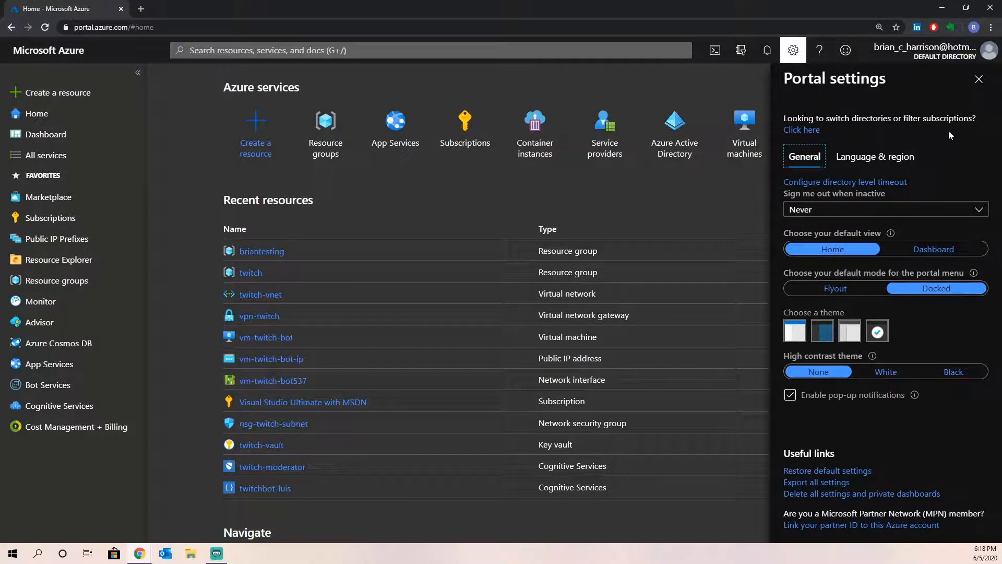
click(978, 79)
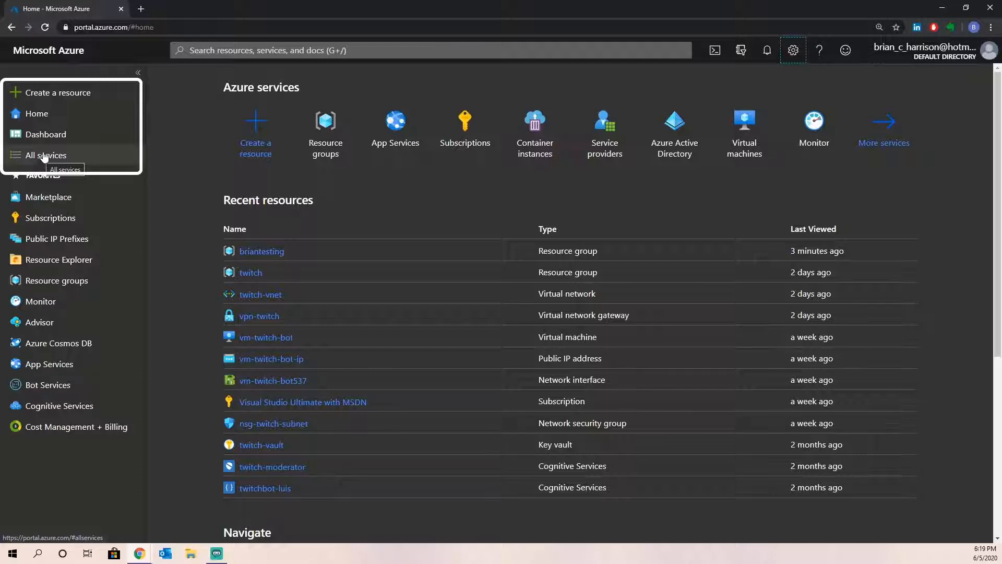
click(36, 140)
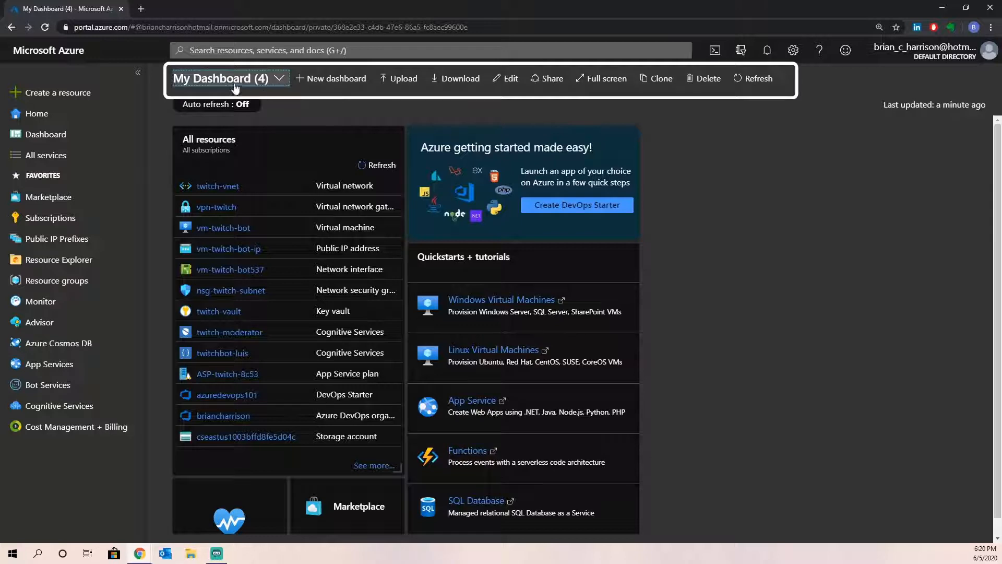
- Check the dashboard list without switching, then open the Monitor overview
click(287, 83)
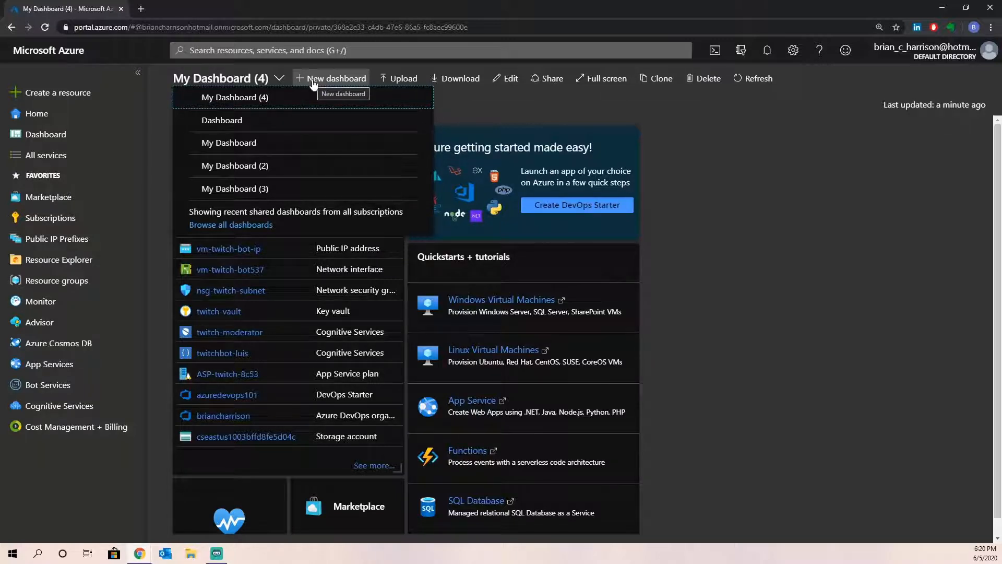
click(534, 108)
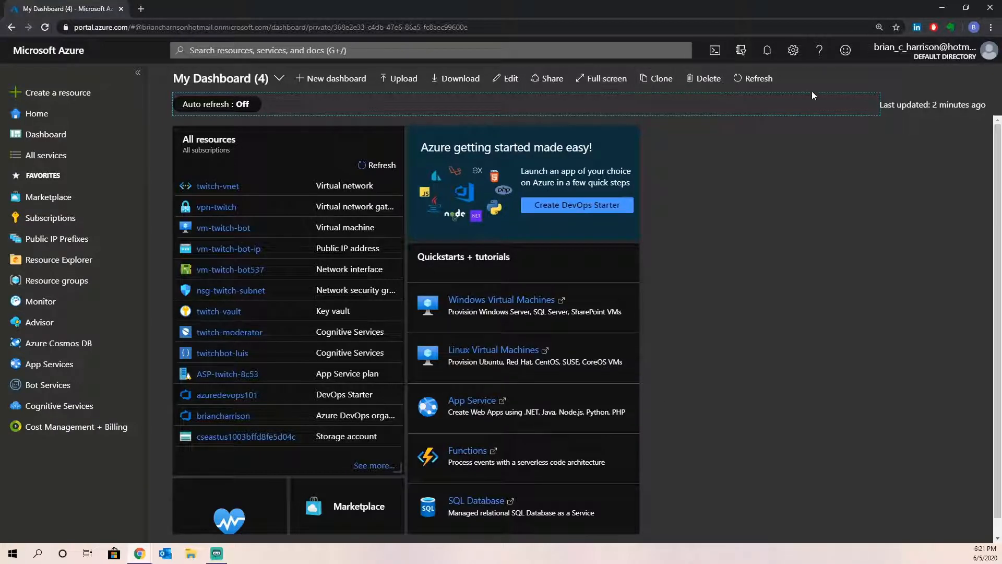
click(30, 219)
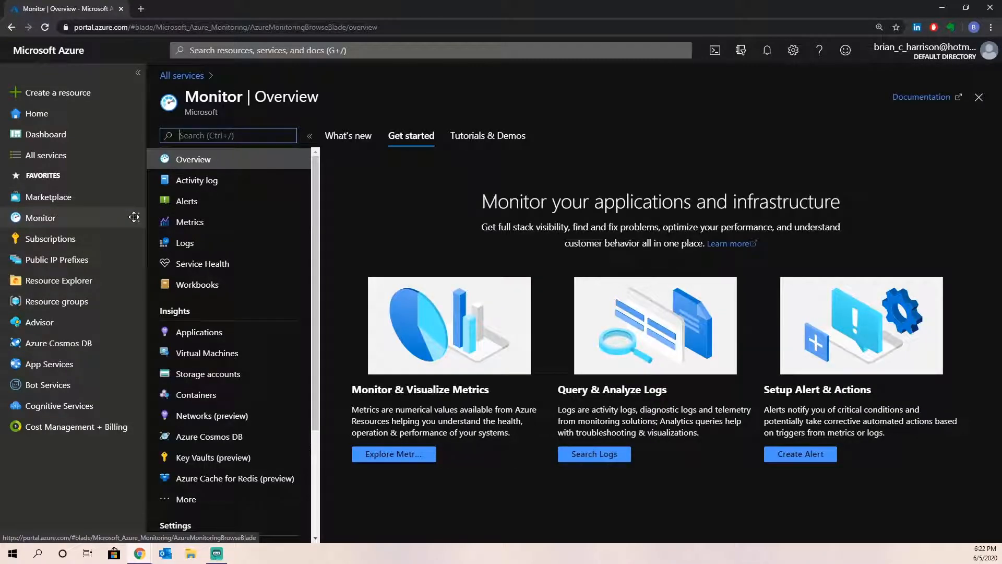
- Start a new Monitor Metrics chart so the Select a scope pane appears
click(195, 227)
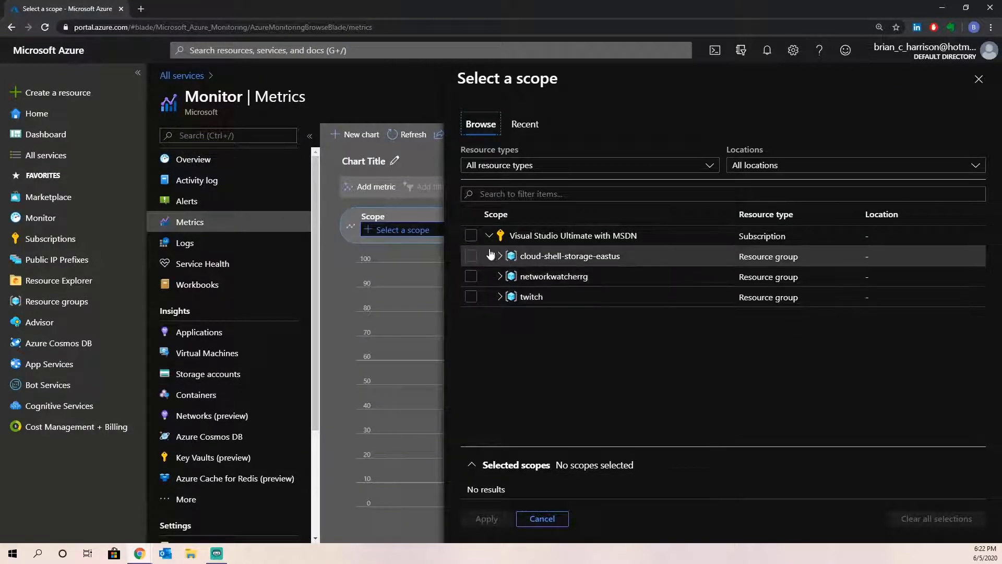
- Expand the twitch resource group and tick ip-vpn-twitch as the chart scope
click(500, 297)
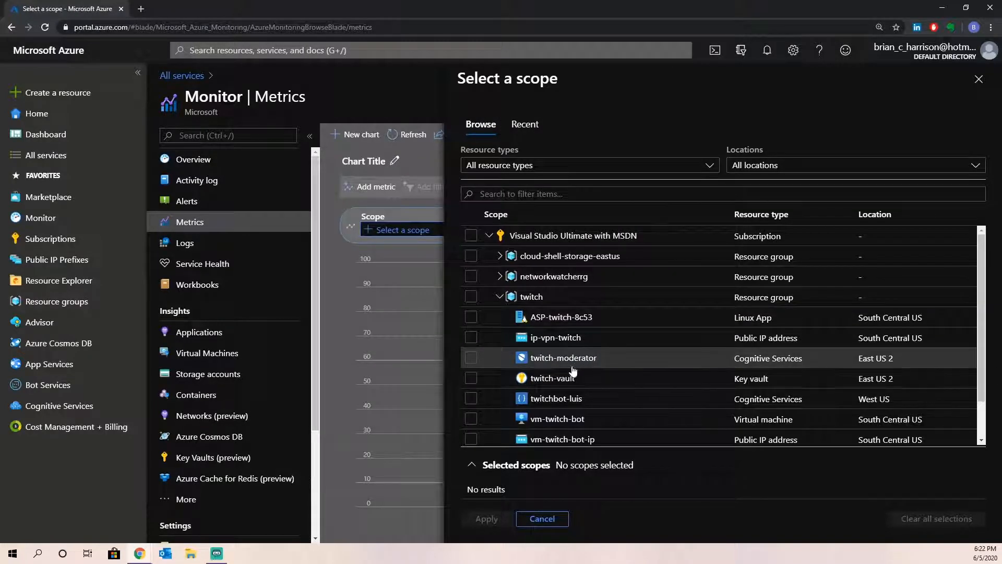
click(562, 342)
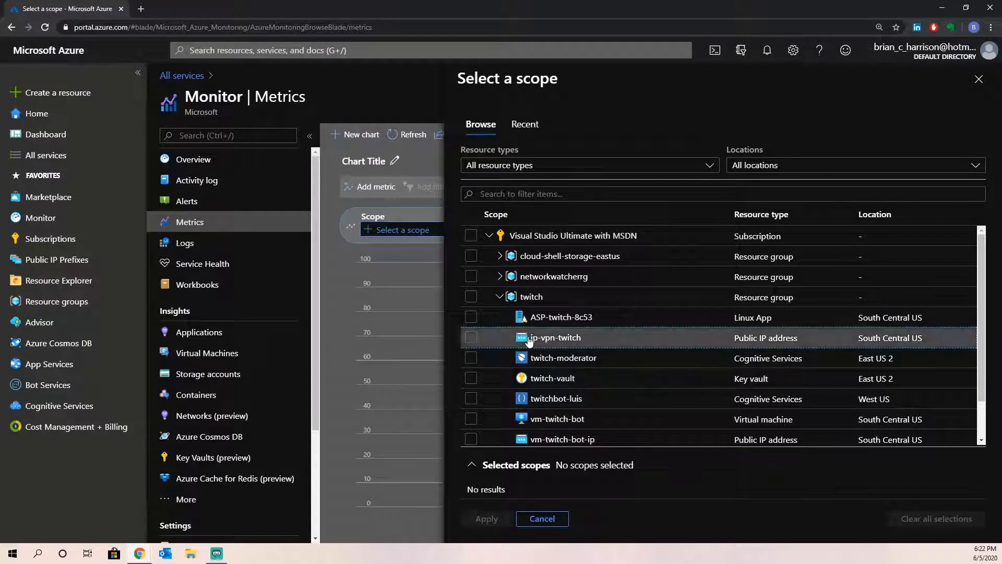
click(470, 339)
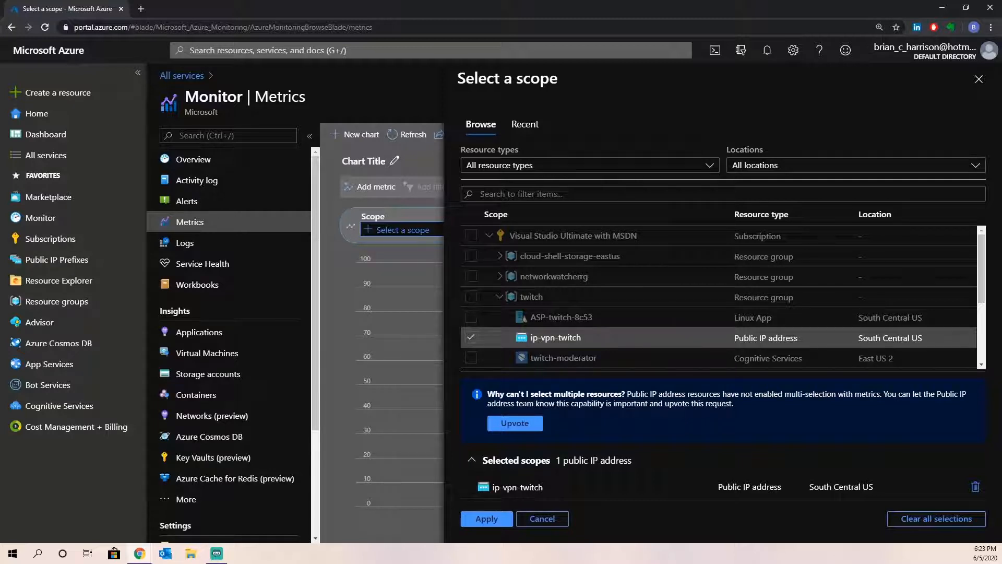
- Apply the ip-vpn-twitch scope and plot the Max Inbound TCP packets DDoS metric
click(485, 519)
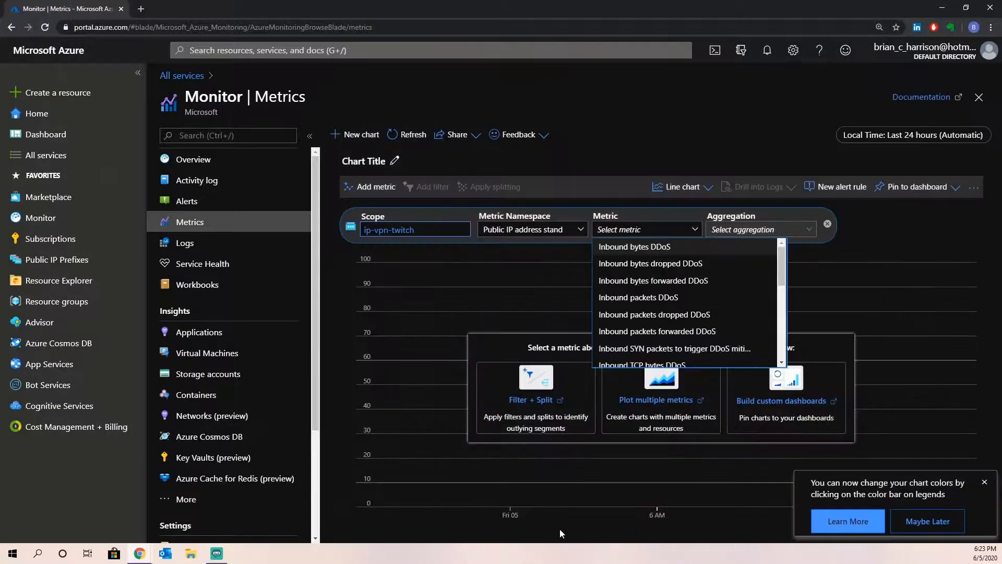
click(598, 230)
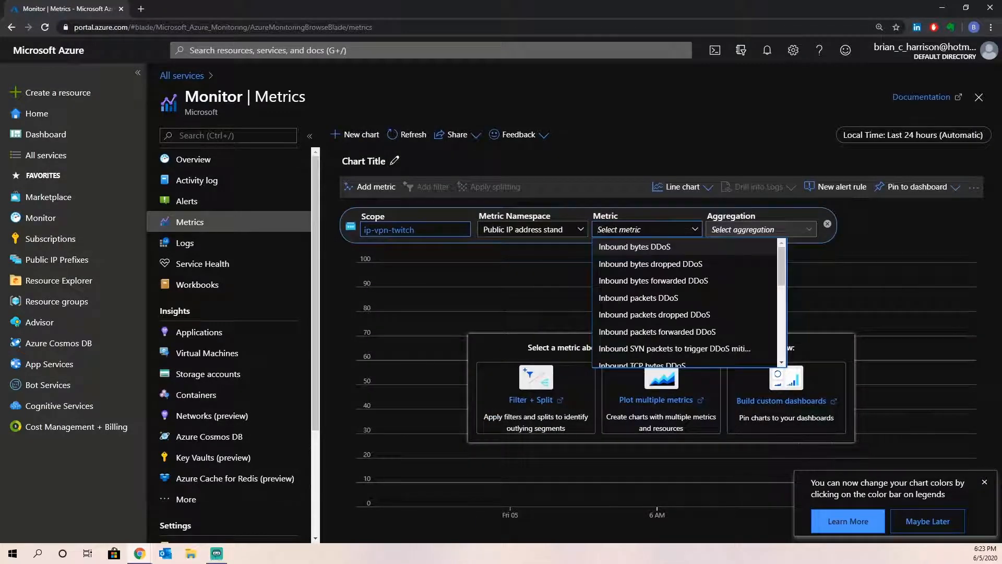
scroll(636, 302, down, 3)
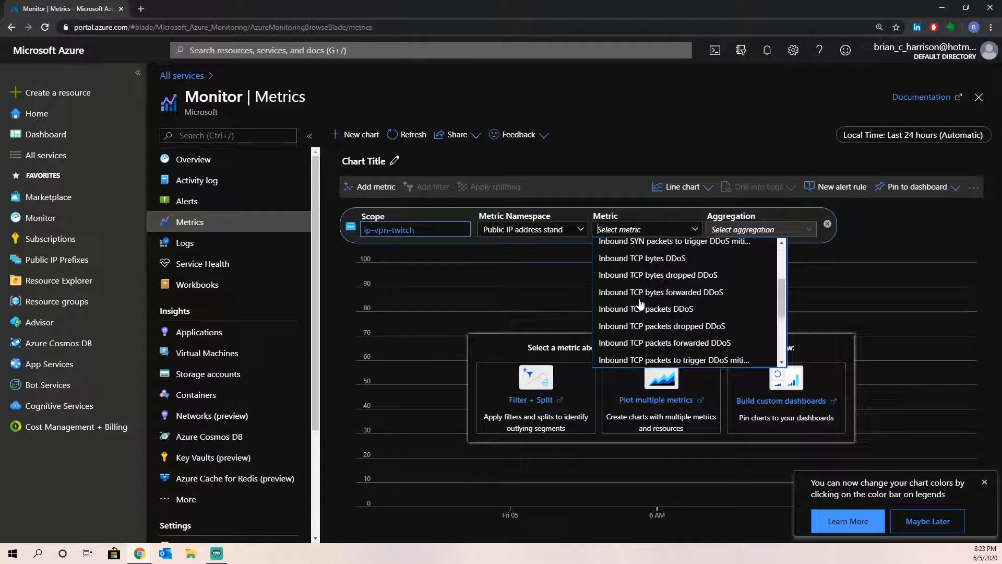
scroll(640, 304, down, 2)
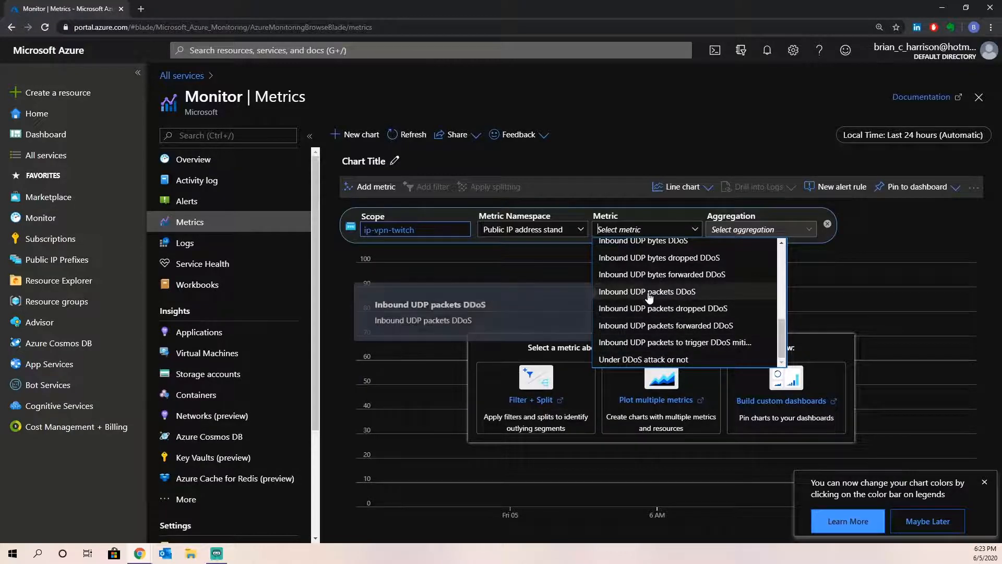
scroll(641, 298, up, 2)
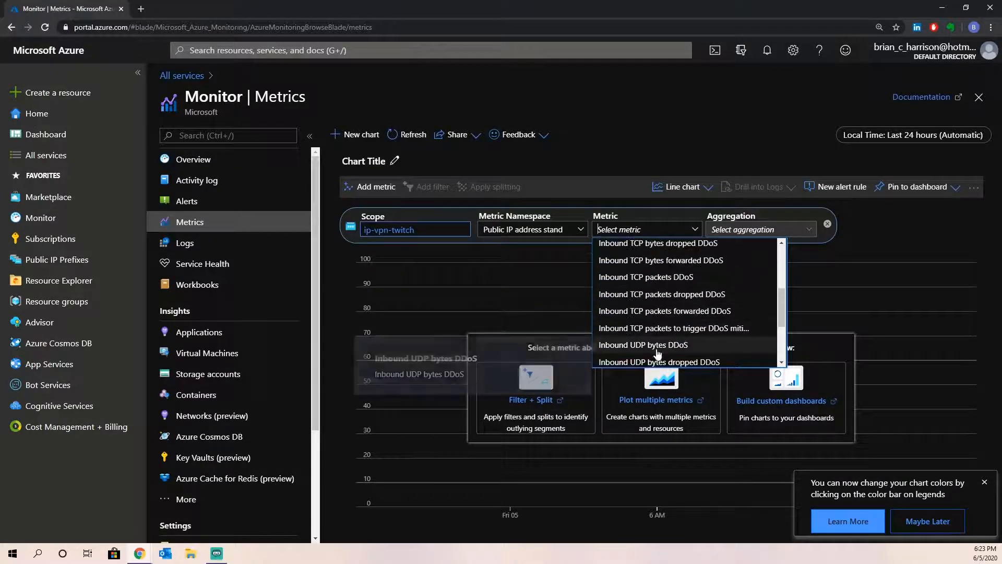
click(647, 276)
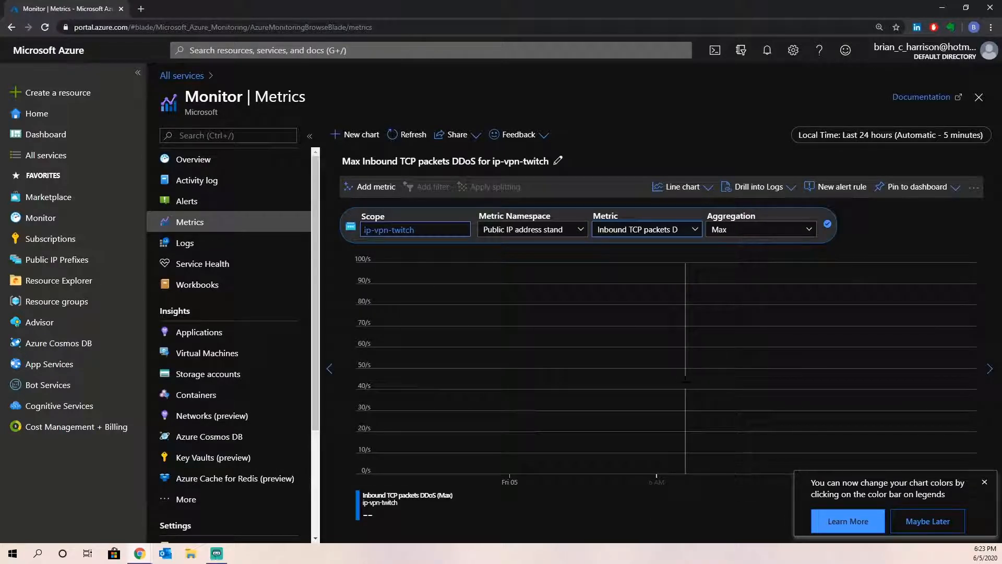
click(984, 482)
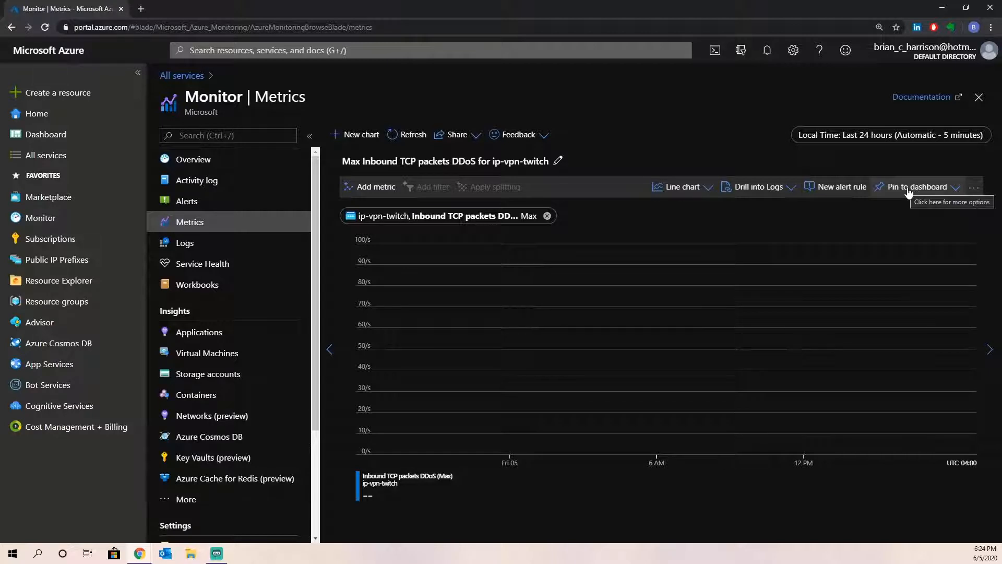
- Pin the DDoS chart using Pin to current dashboard
click(954, 192)
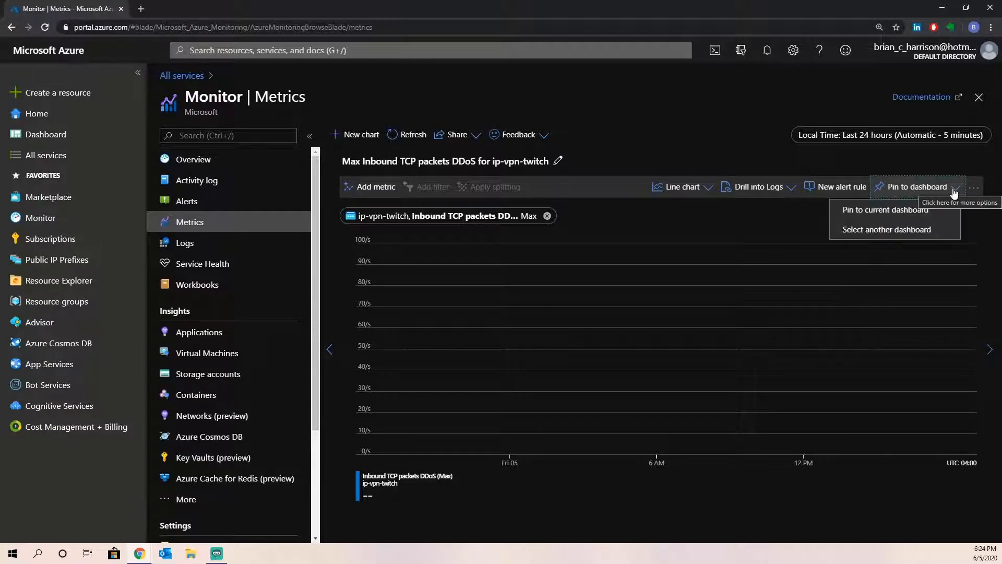
click(896, 211)
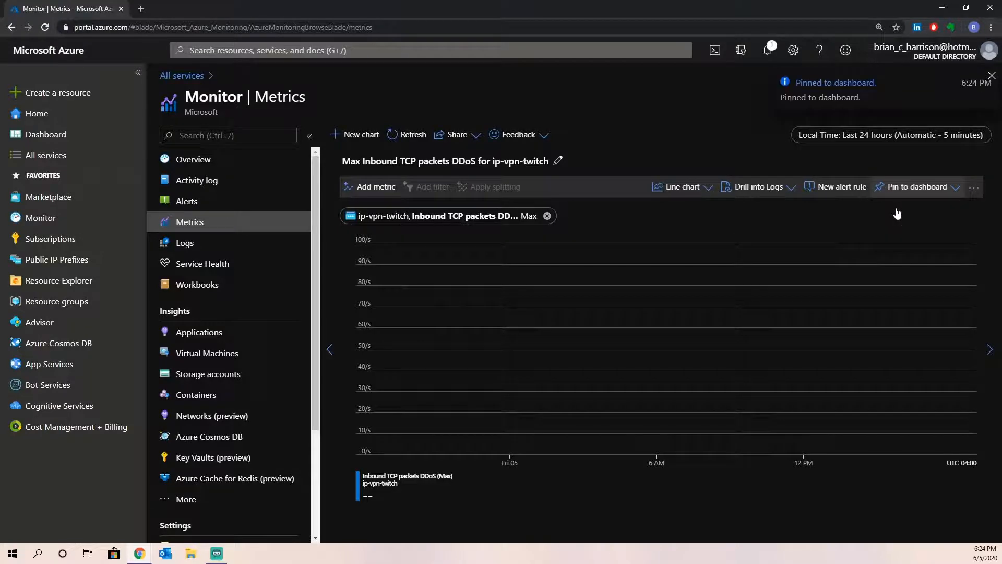
- Return to My Dashboard (4), check the pinned chart tile, and enter Edit mode
click(30, 139)
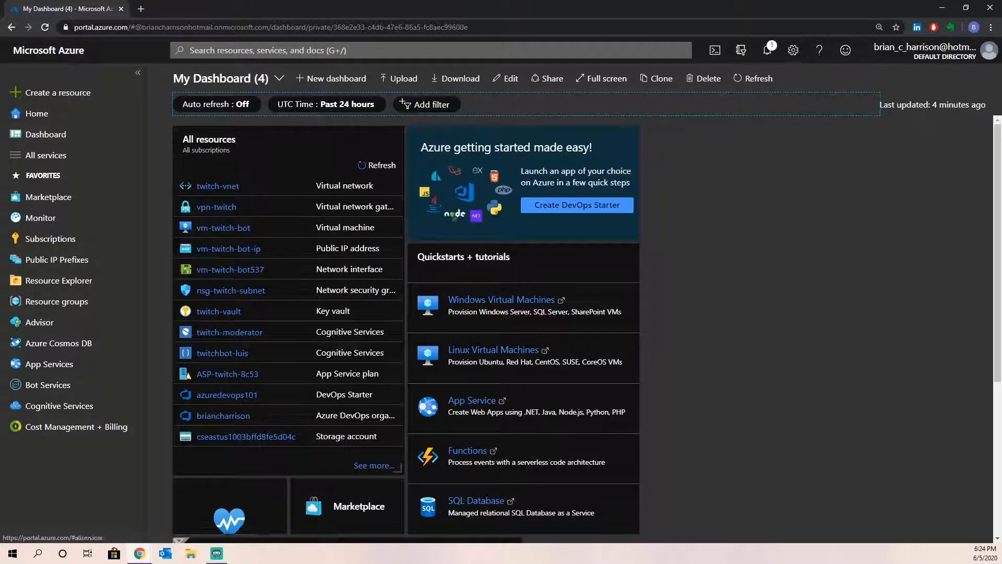
scroll(766, 284, down, 5)
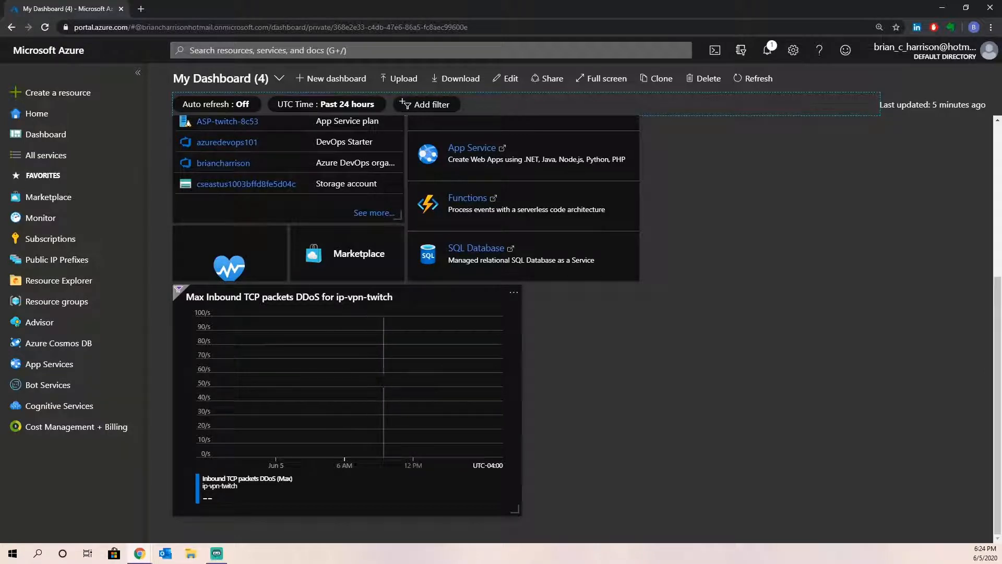
scroll(550, 426, up, 5)
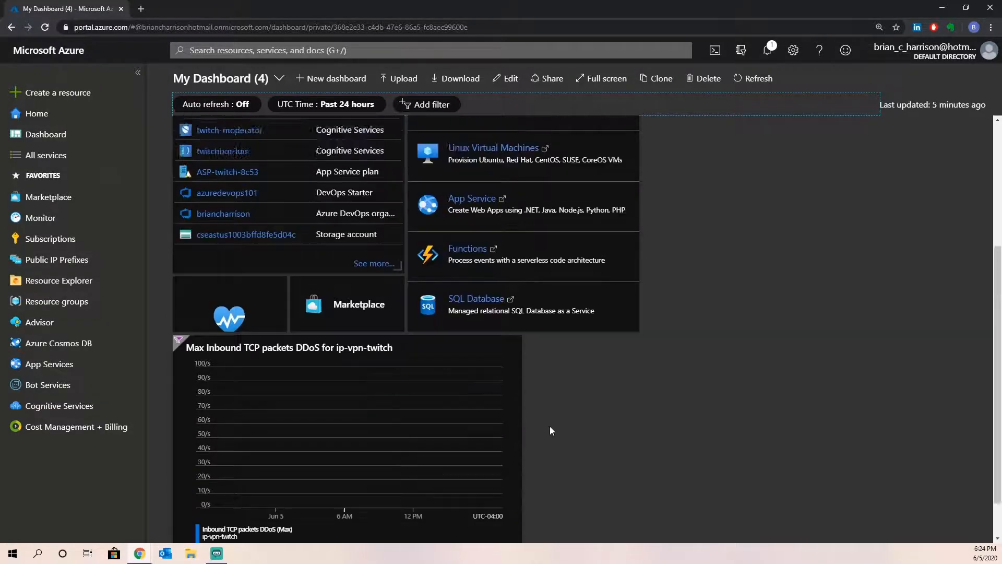
click(498, 84)
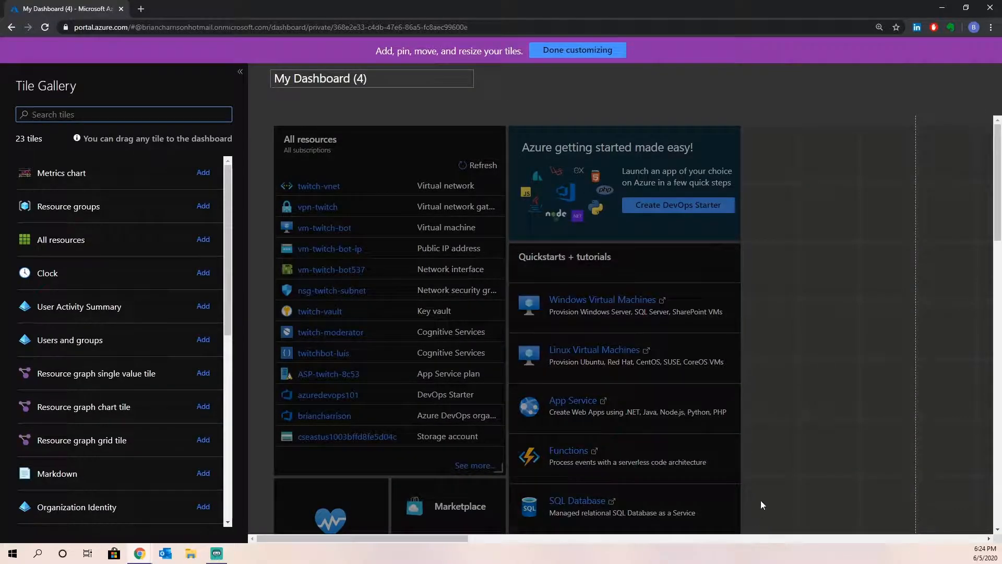
- Delete the Quickstarts + tutorials and getting-started tiles from the dashboard
mouse_move(694, 277)
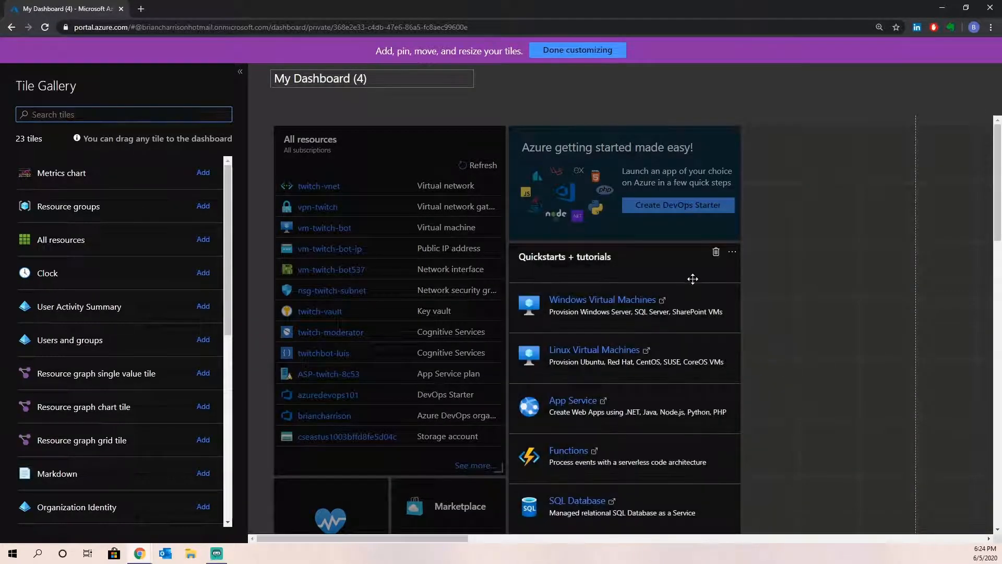
click(715, 255)
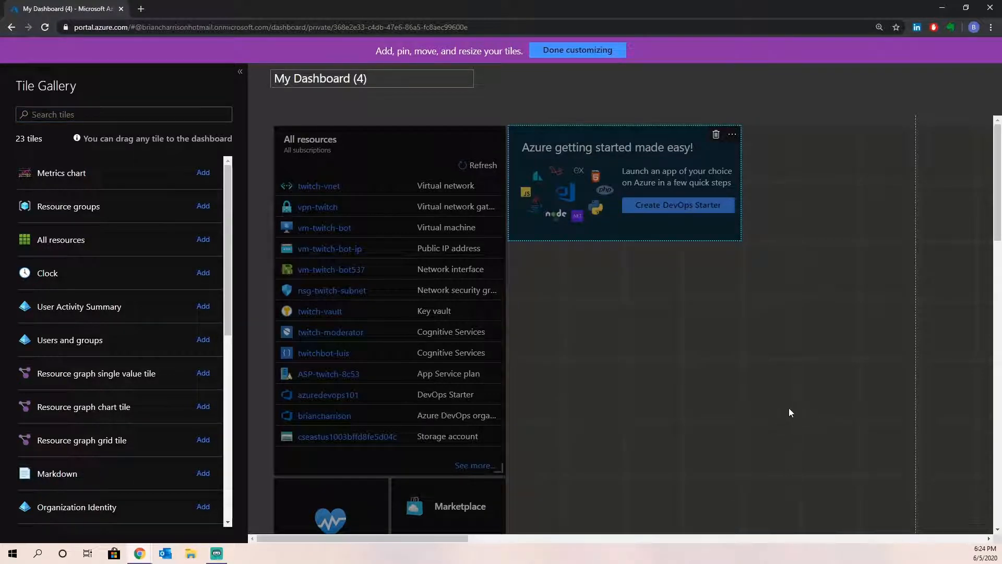
click(715, 135)
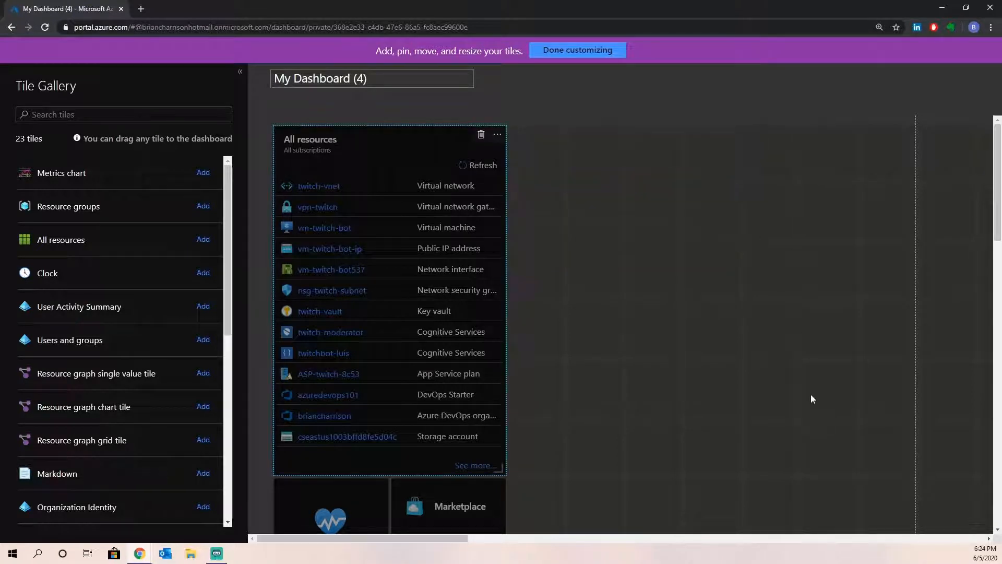
- Drag the Max Inbound TCP packets DDoS tile into the top row beside All resources
scroll(773, 396, down, 2)
drag(336, 458, 580, 150)
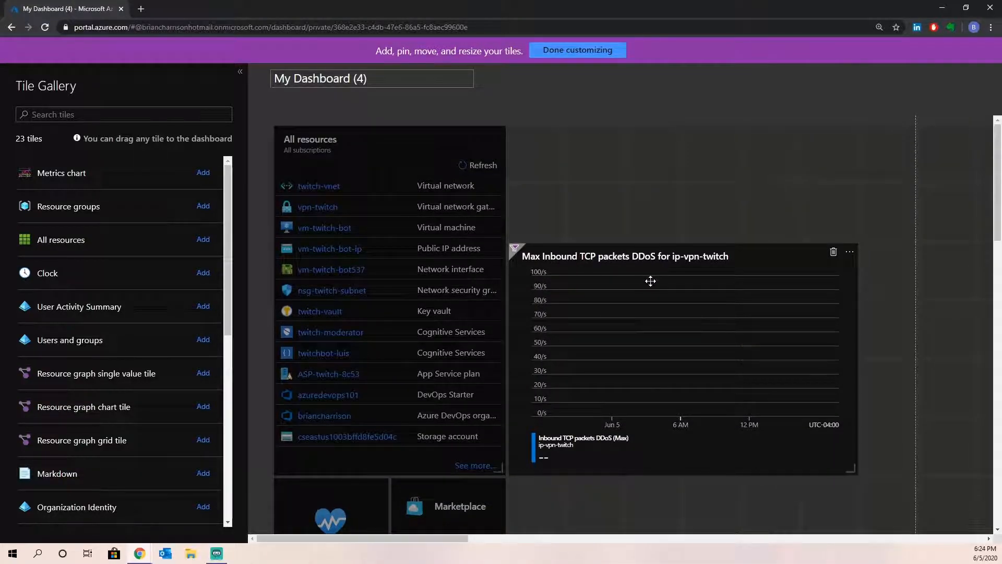
drag(646, 261, 644, 144)
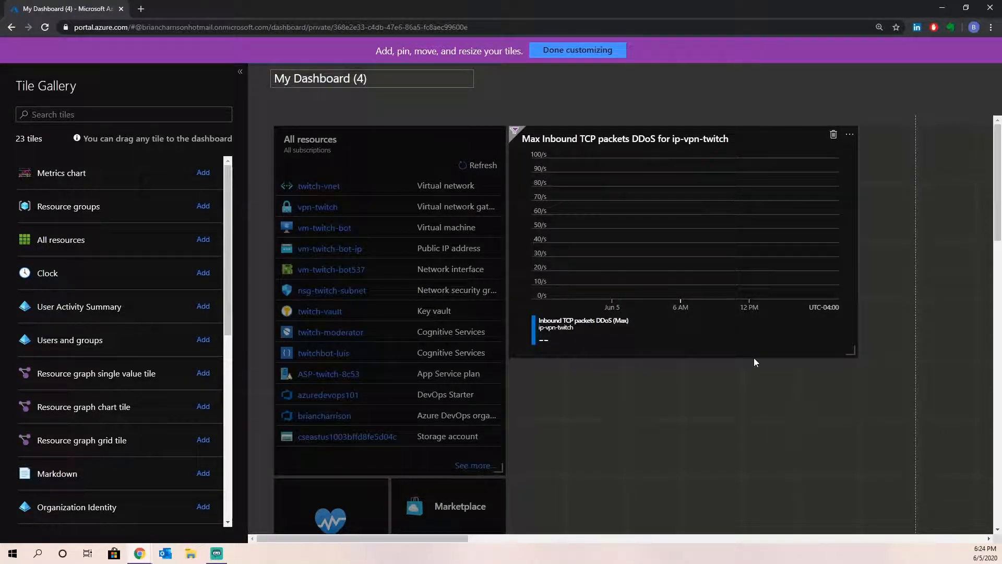
click(853, 136)
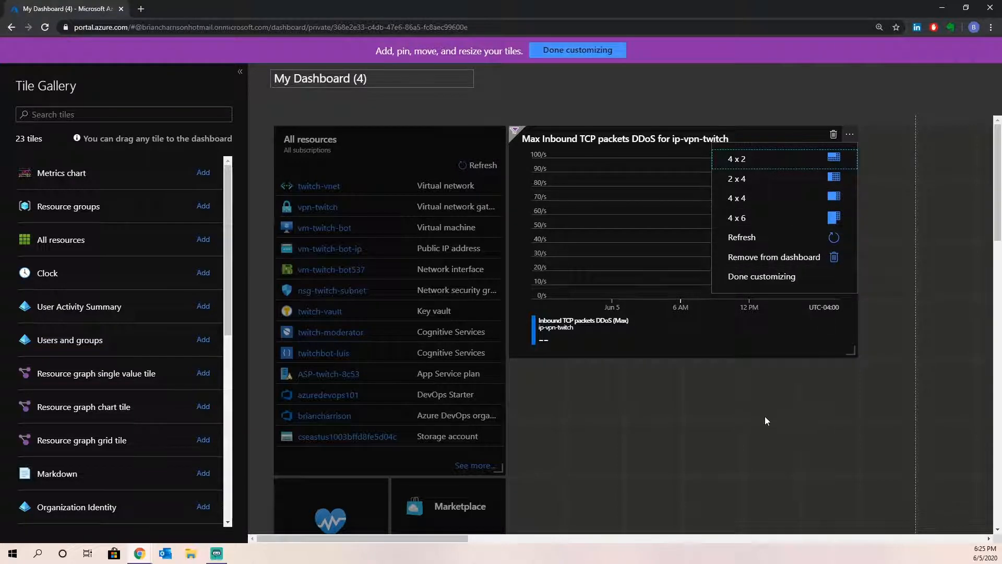
click(675, 92)
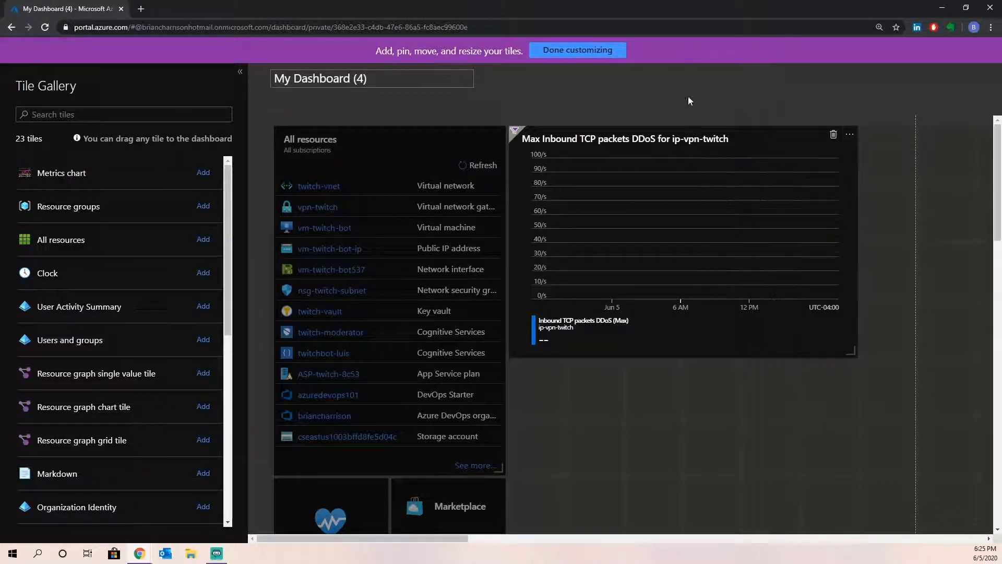
- Save My Dashboard (4) with Done customizing and go to the Home page
click(573, 53)
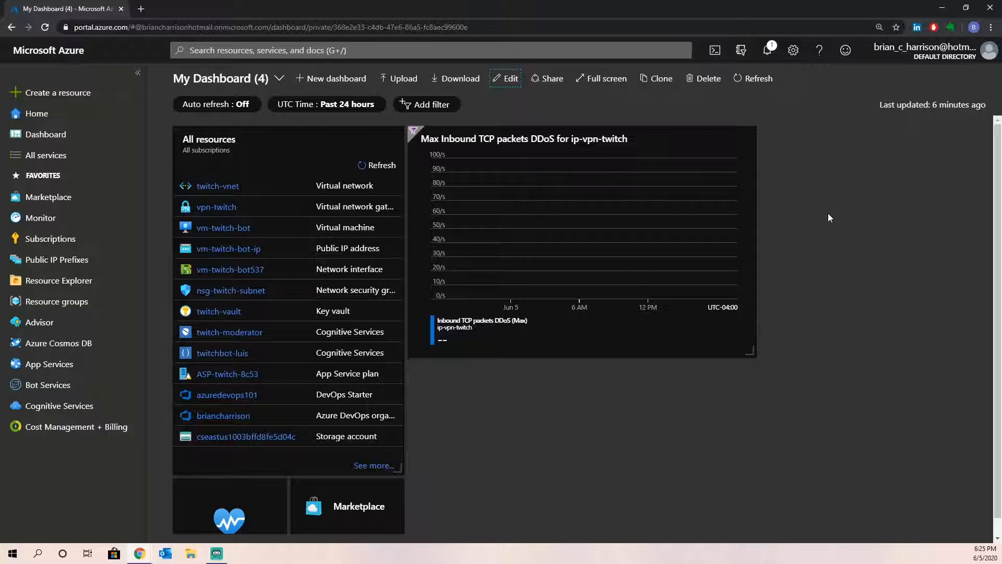
click(36, 113)
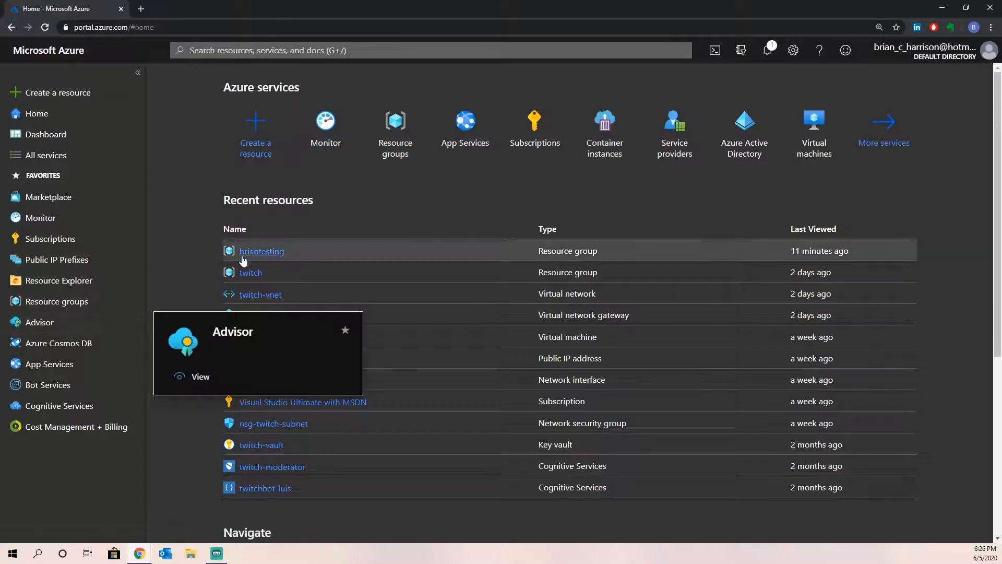
- Open the ip-vpn-twitch public IP (40.74.234.84) from the twitch resource group's resource list
click(251, 272)
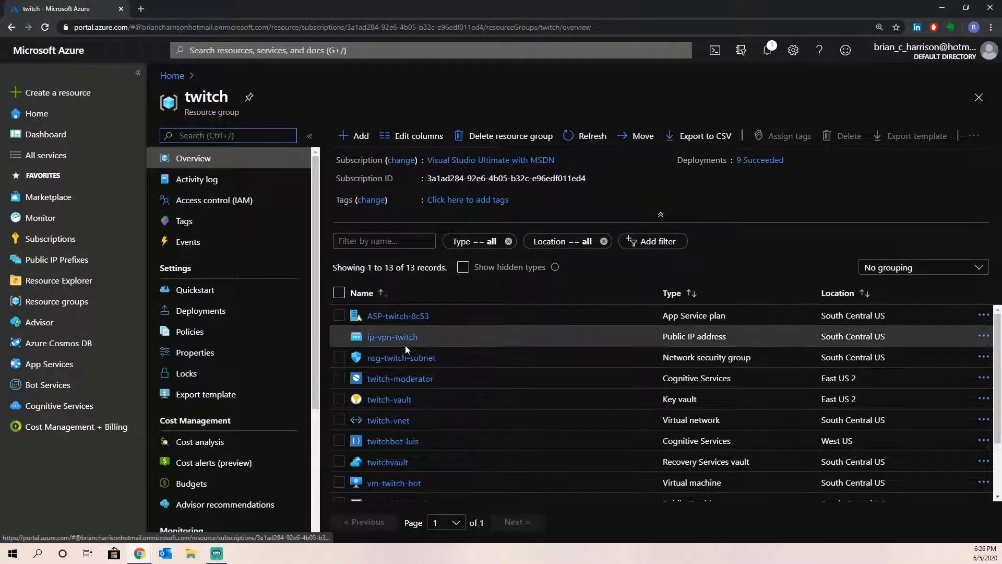
click(393, 339)
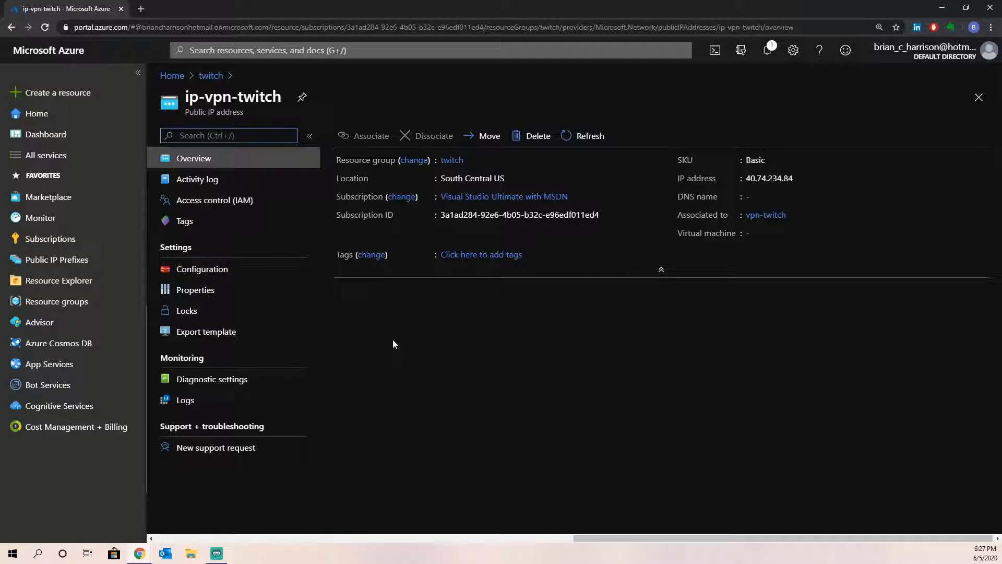
- View ip-vpn-twitch's configuration, then return to the twitch group and open vm-twitch-bot
click(187, 275)
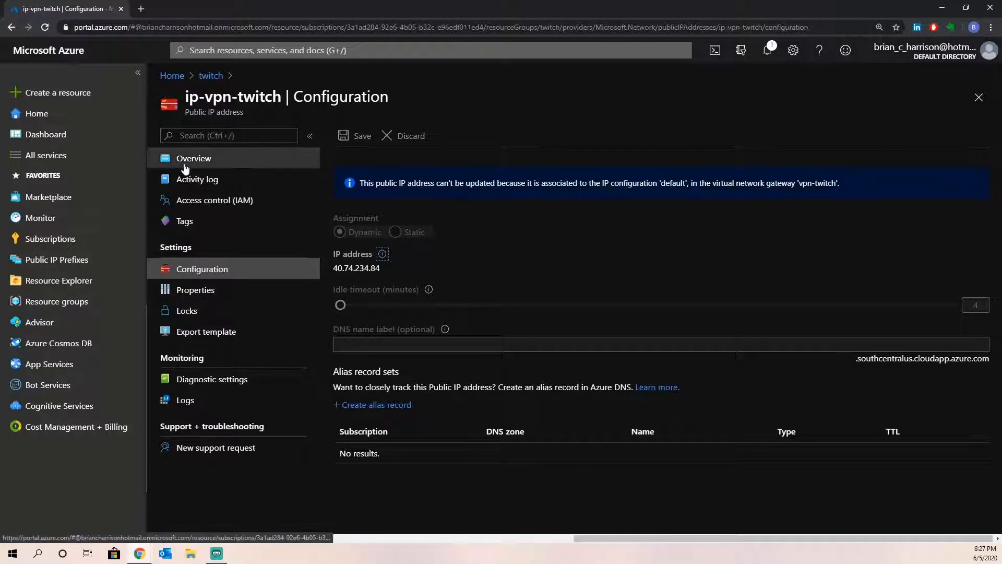
click(211, 76)
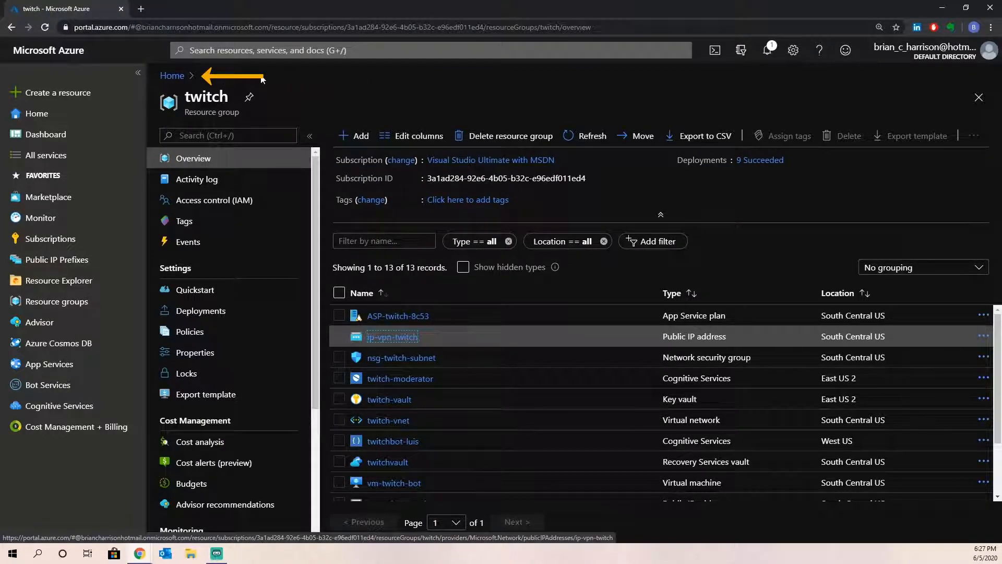
scroll(425, 393, down, 1)
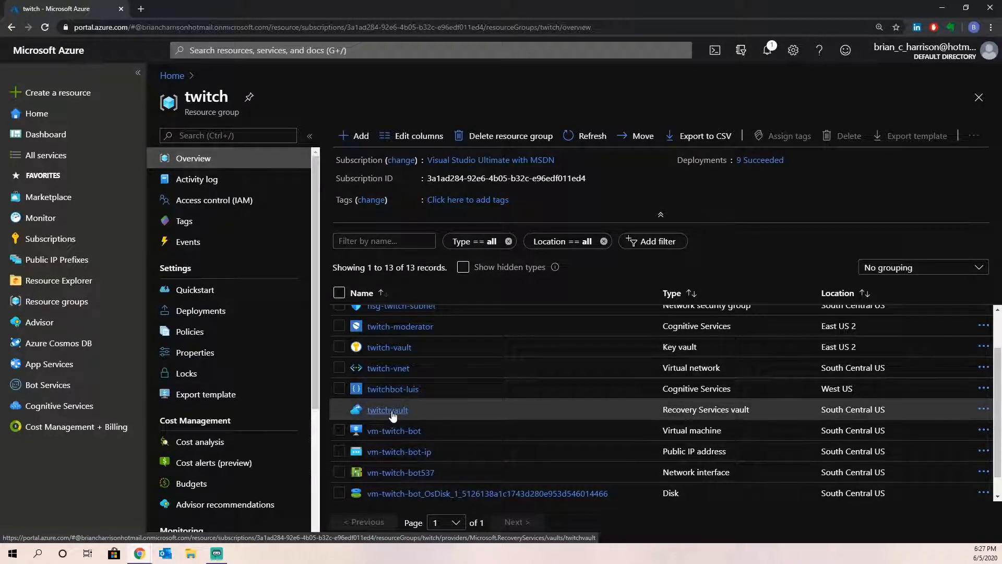
click(401, 431)
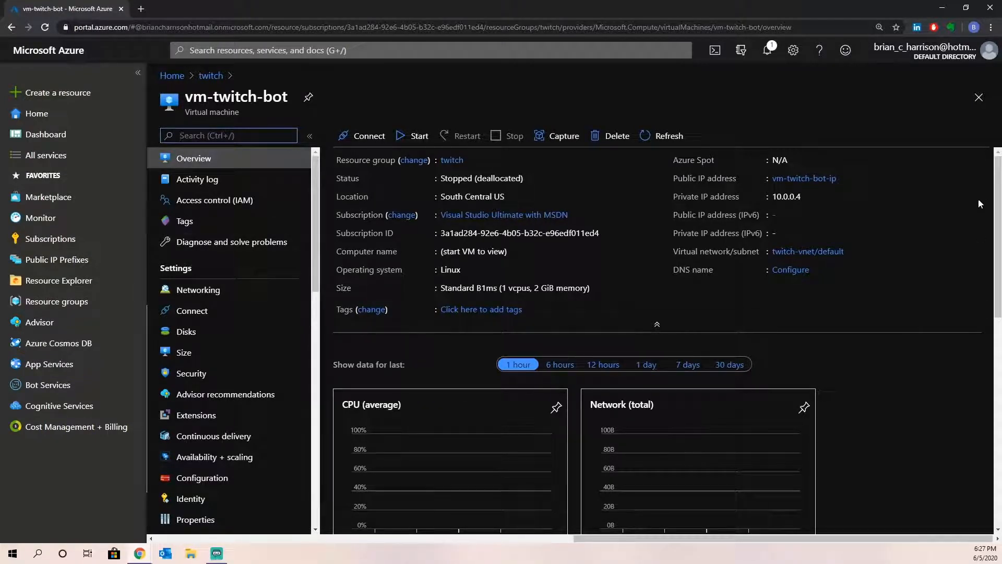
- Scroll down vm-twitch-bot's overview to its empty last-hour CPU, network and disk charts
mouse_move(998, 193)
mouse_down()
mouse_move(998, 334)
mouse_move(998, 193)
mouse_up()
mouse_move(316, 235)
mouse_down()
mouse_move(324, 372)
mouse_move(320, 224)
mouse_up()
scroll(947, 316, down, 4)
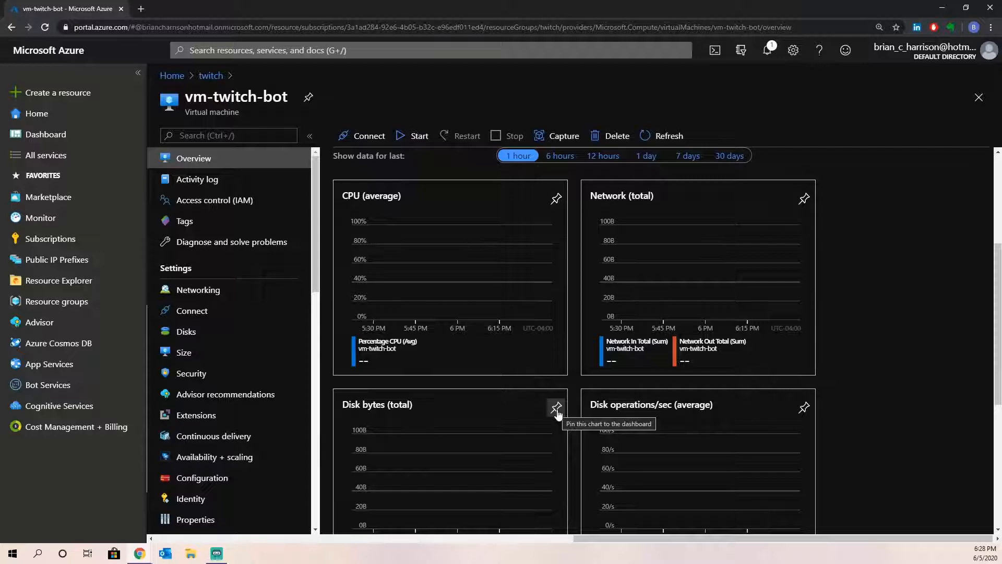
- Inspect Networking and the vm-twitch-bot537 interface, then list available sizes with Standard_B1ms current
scroll(556, 412, up, 4)
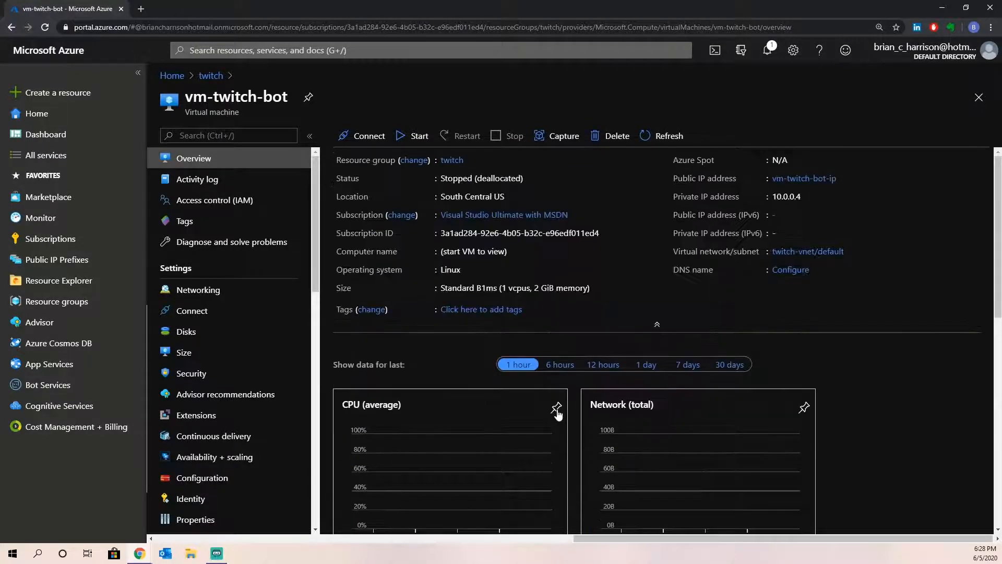
click(191, 293)
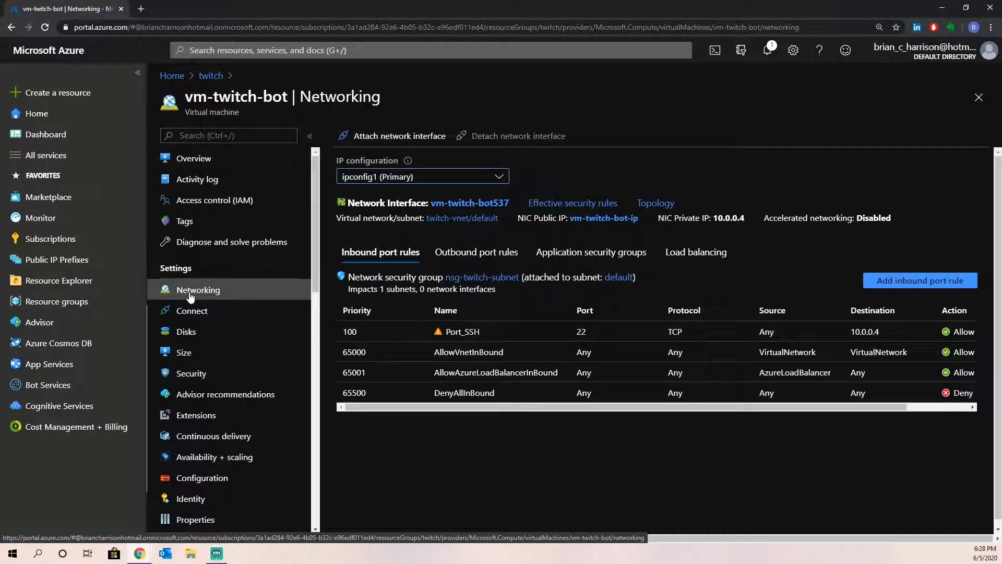
click(465, 203)
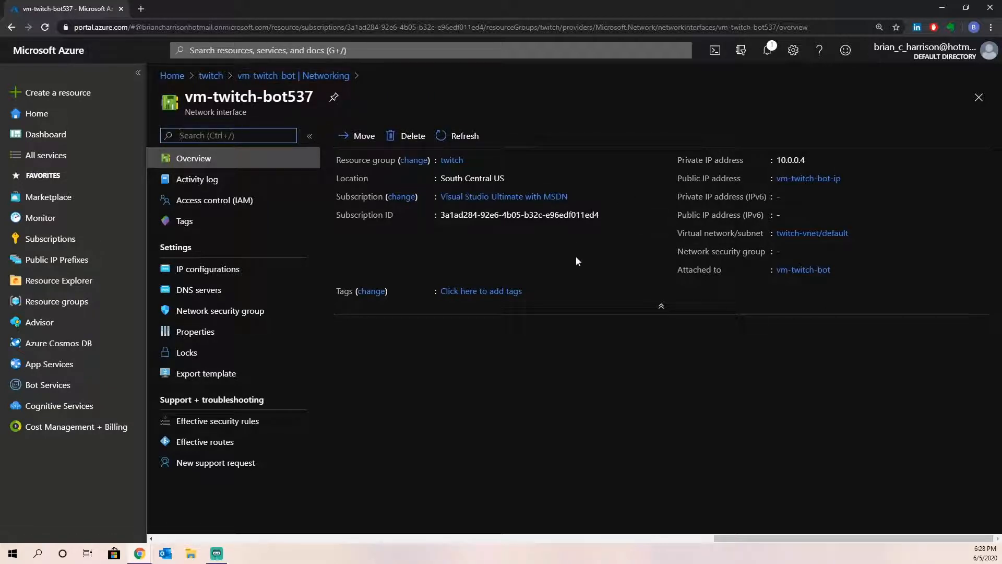
click(978, 99)
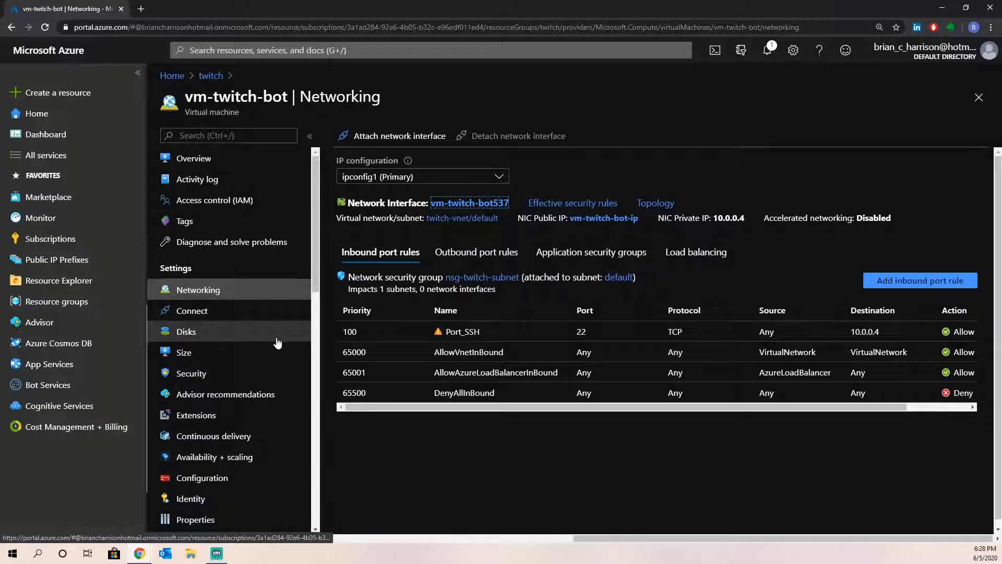
click(193, 360)
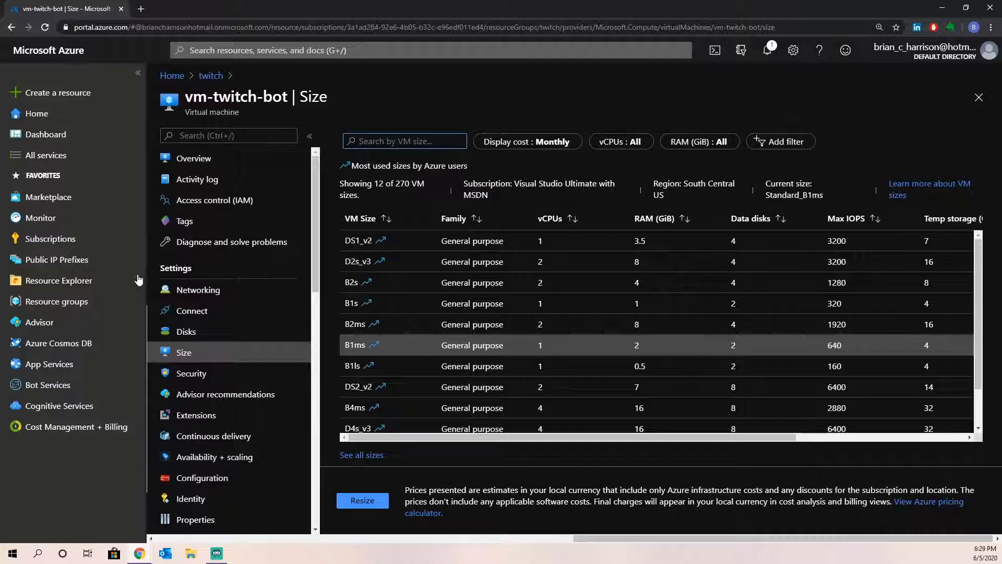
- Show vm-twitch-bot's Networking page with inbound rules such as Port_SSH on TCP 22
click(198, 290)
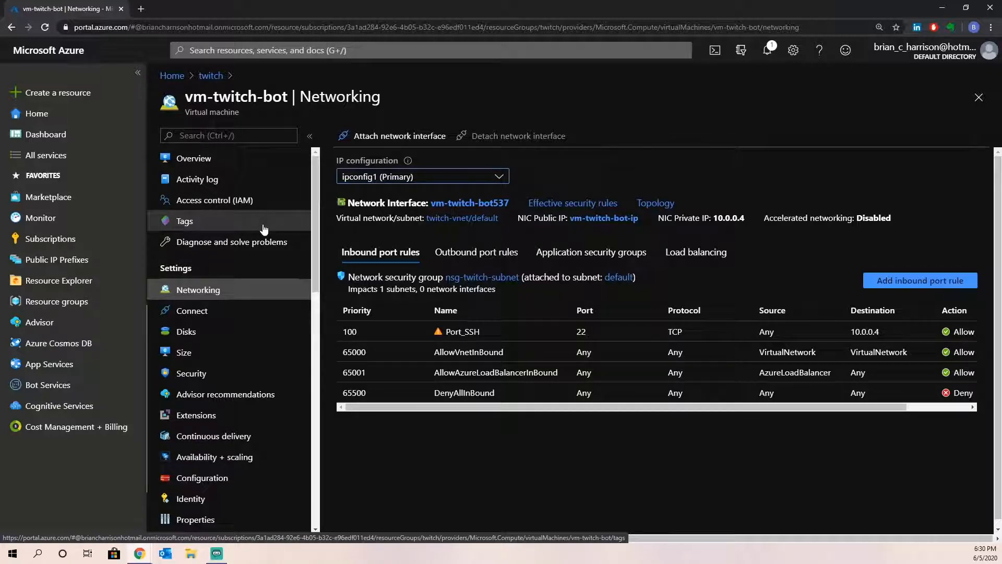
- Go back to vm-twitch-bot's Overview, still Stopped (deallocated)
click(197, 166)
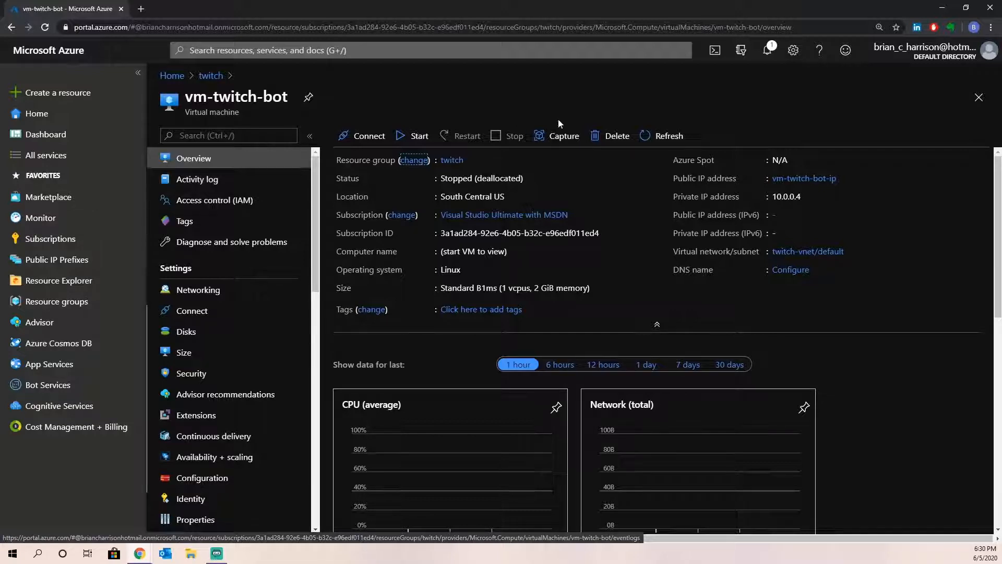
- Close the notifications pane and open vm-twitch-bot's Activity log with its 'audit' Policy entry
click(769, 52)
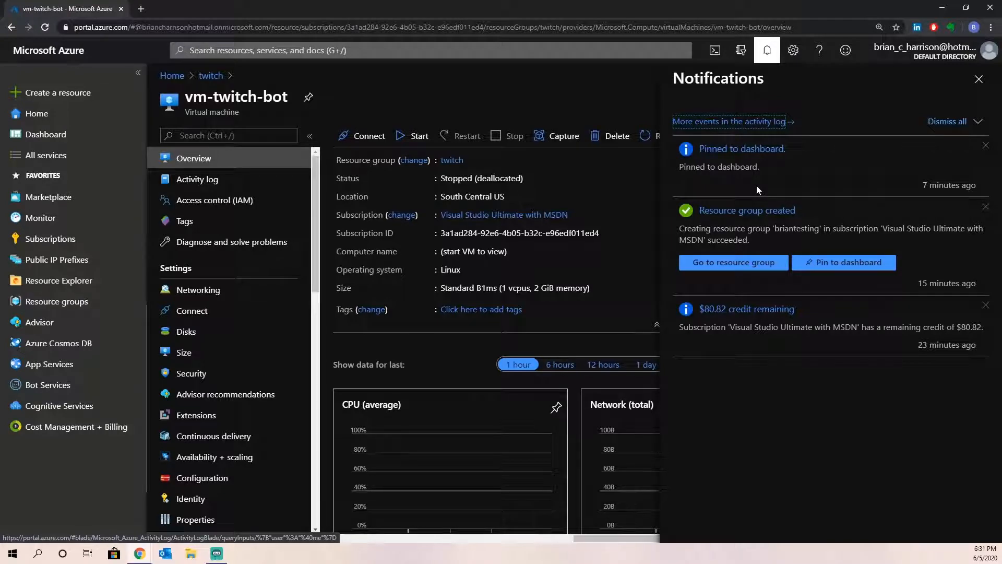
click(767, 51)
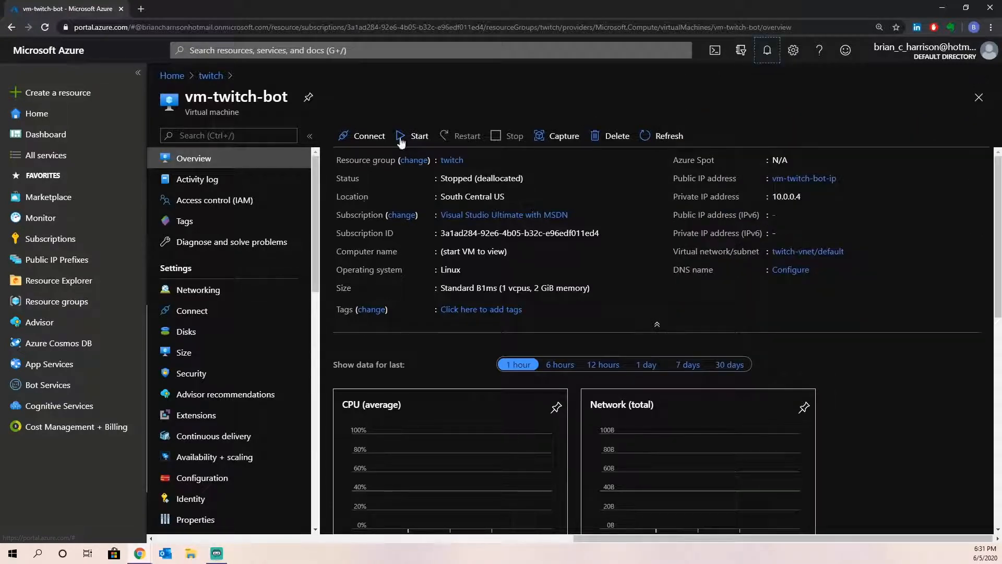
click(180, 180)
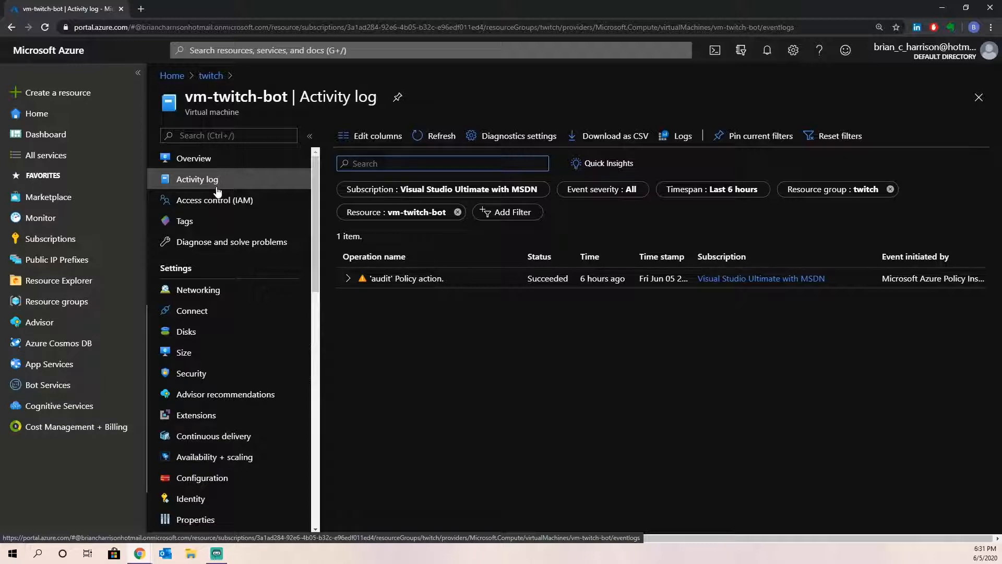
- Open vm-twitch-bot's Access control (IAM) page with Check access and role assignment options
click(215, 206)
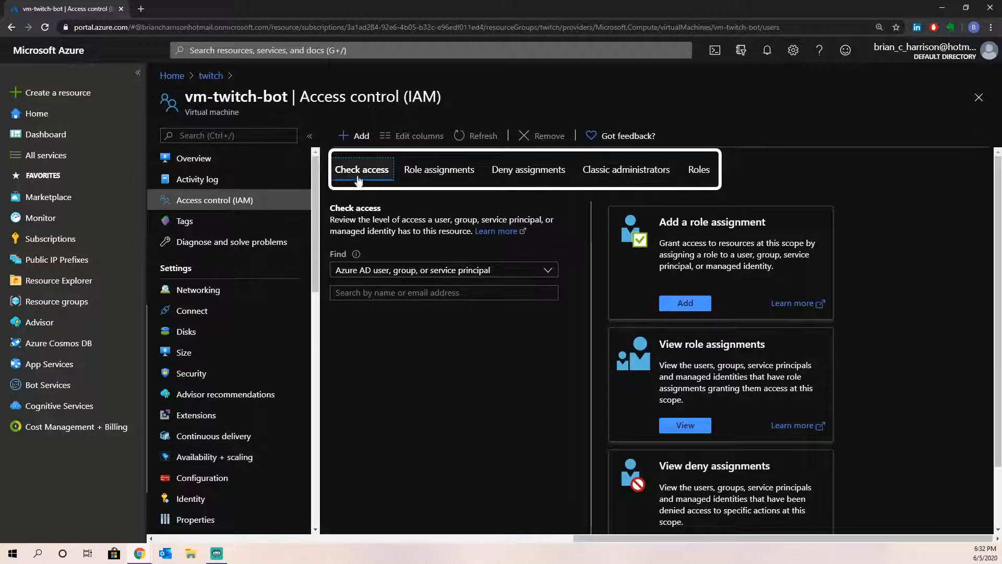
- Check the VM's Role assignments and Check access tabs, then open its empty Tags page
click(473, 177)
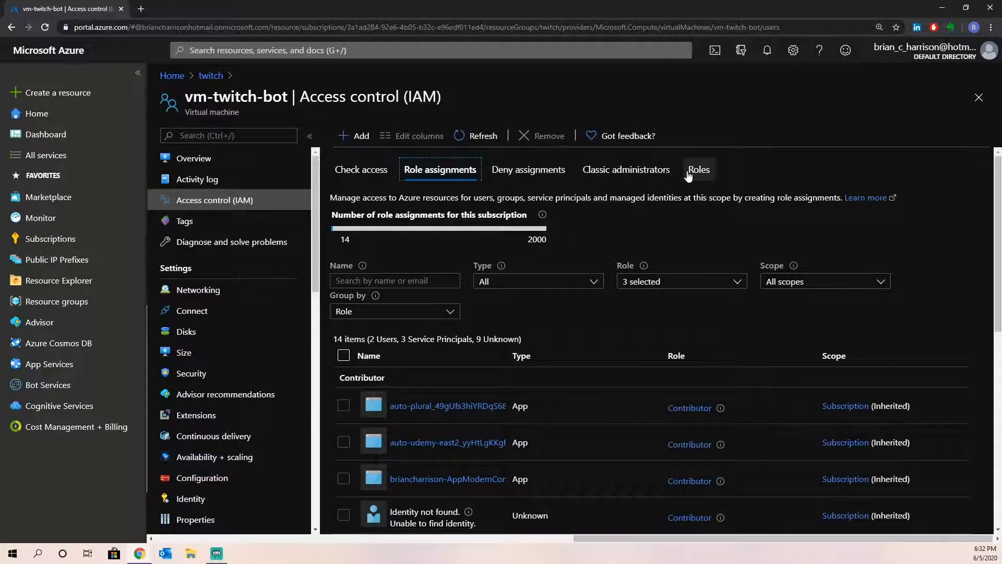
click(370, 171)
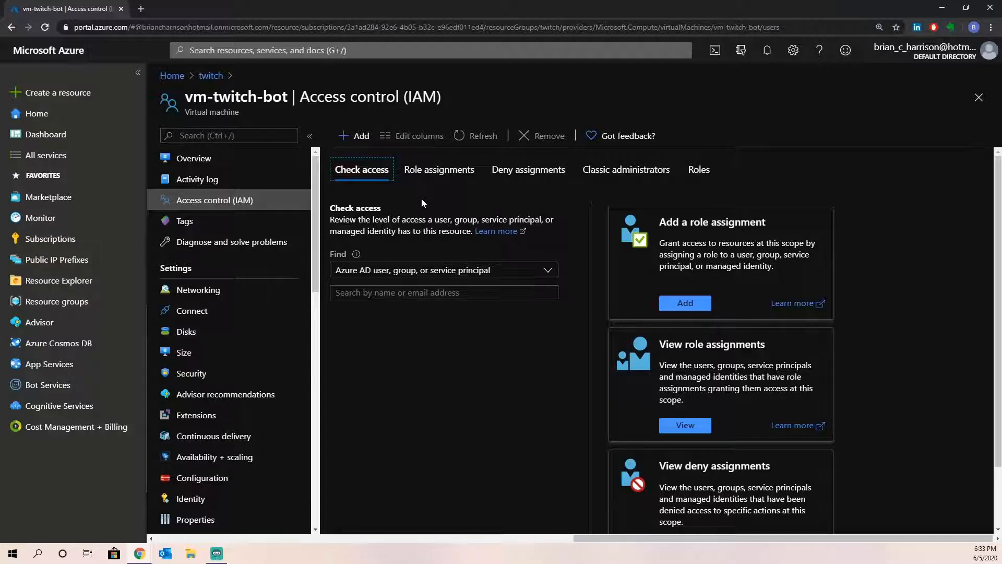
click(189, 225)
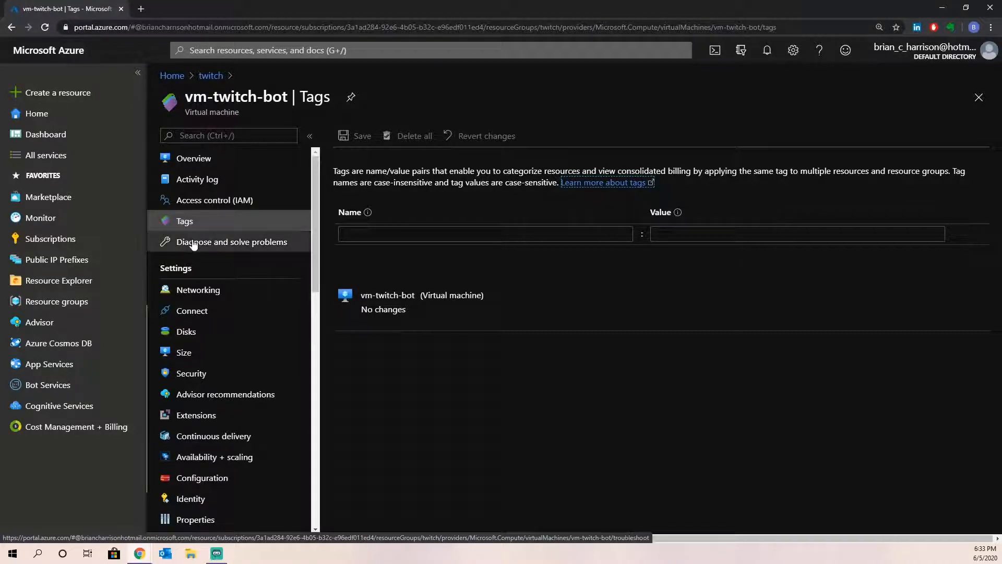
- Open vm-twitch-bot's Diagnose and solve problems page and scroll through it
click(199, 242)
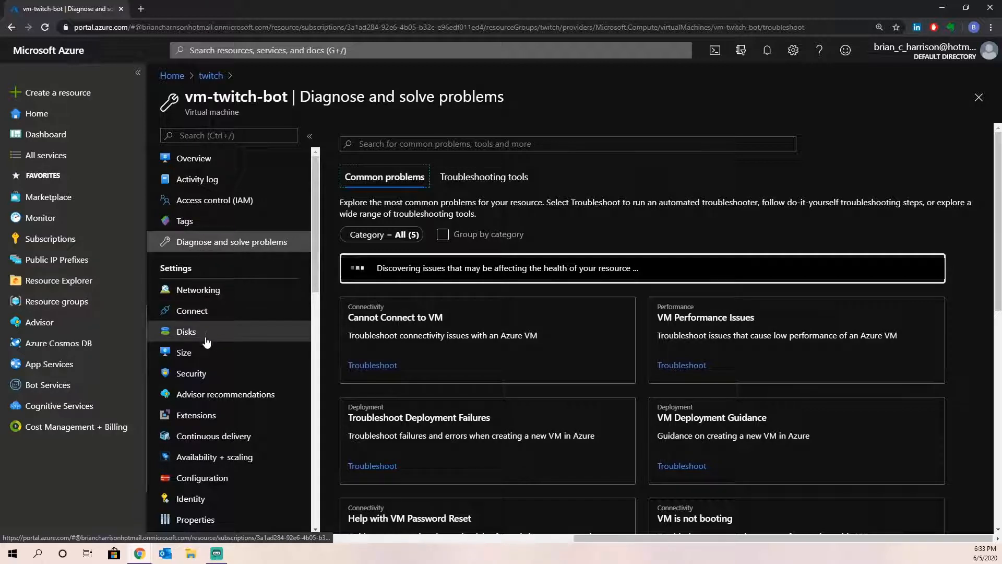
scroll(207, 341, down, 3)
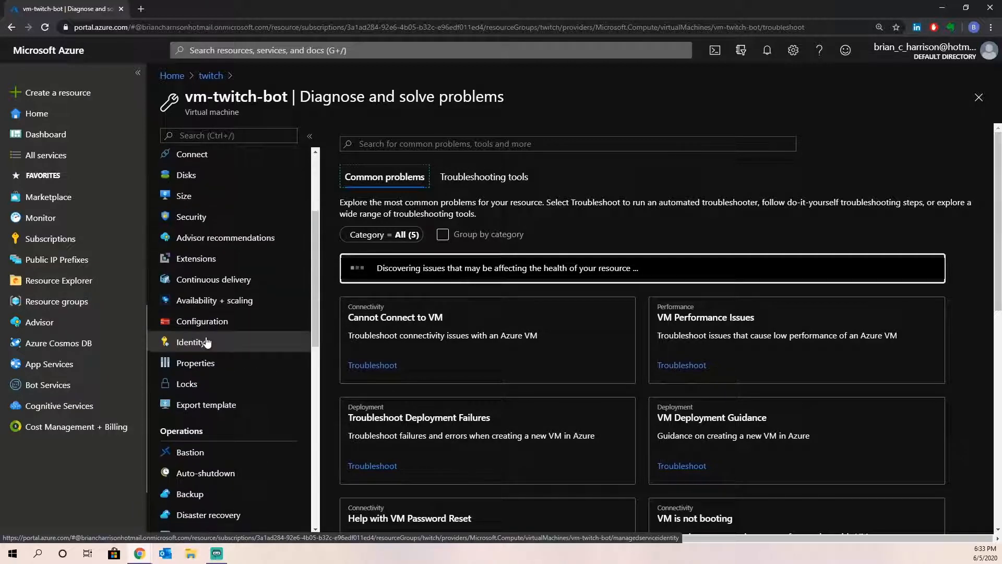
scroll(208, 172, up, 1)
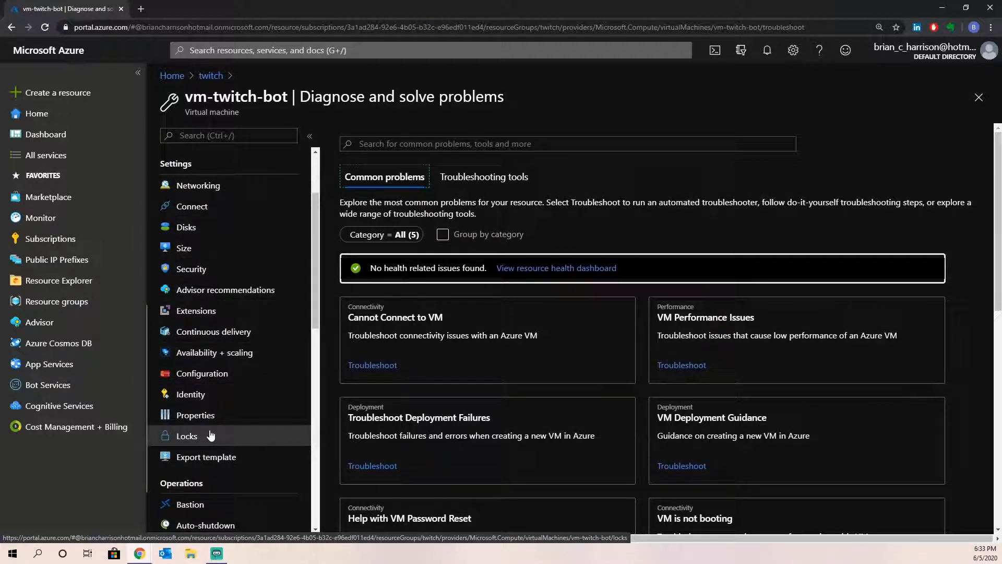
scroll(223, 324, down, 5)
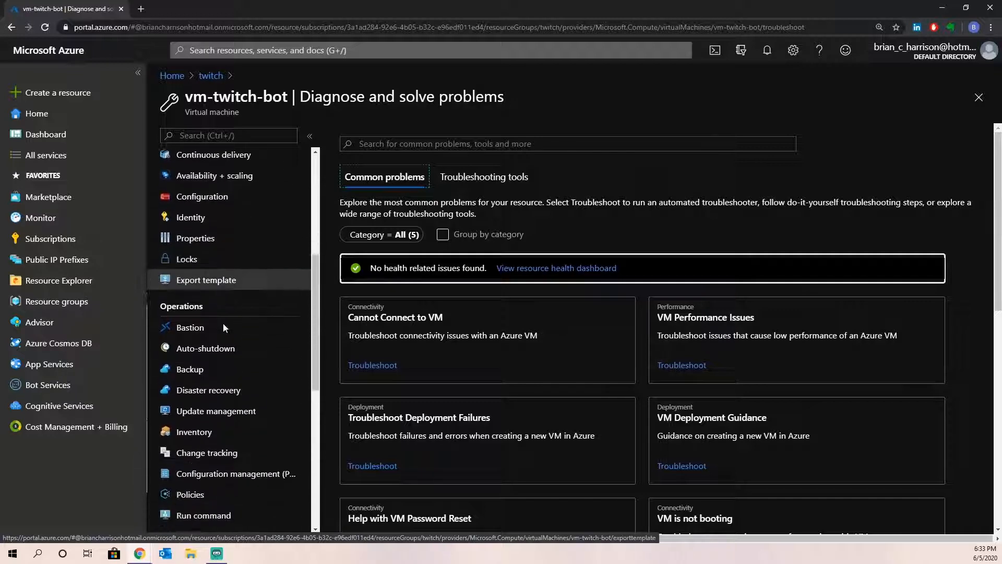
scroll(224, 328, up, 1)
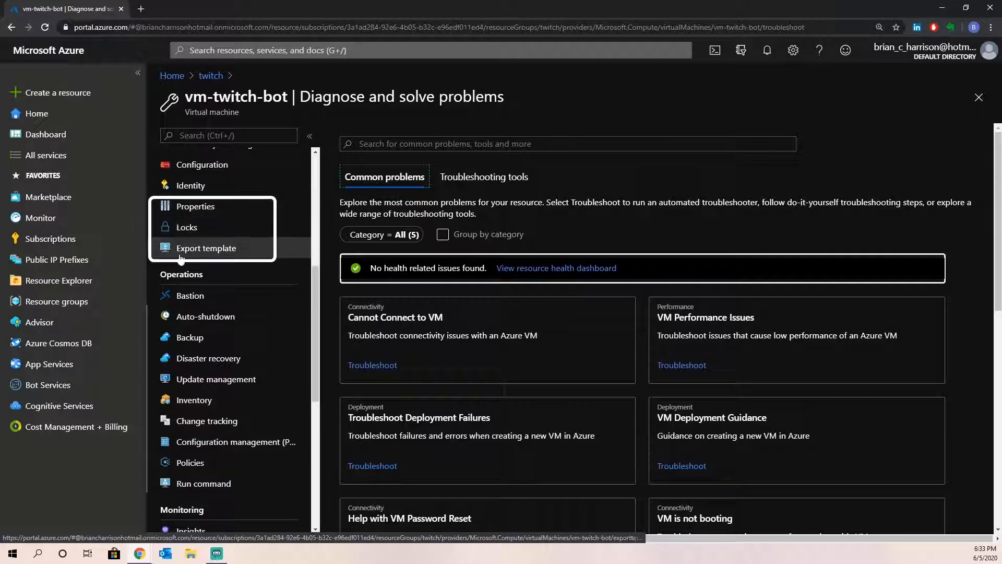
- Review vm-twitch-bot's Properties, then open an empty Add lock form from its Locks page
click(196, 206)
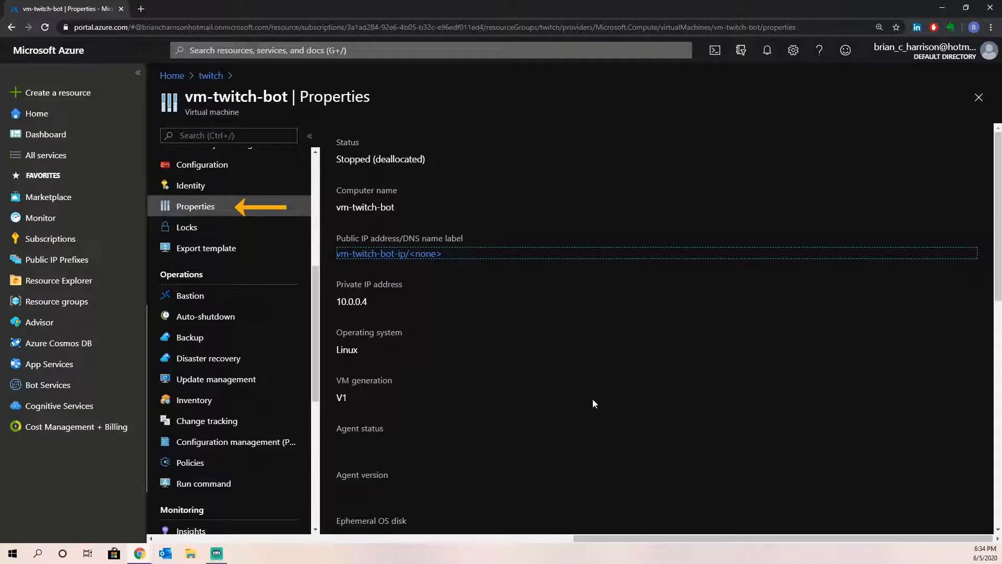
click(211, 227)
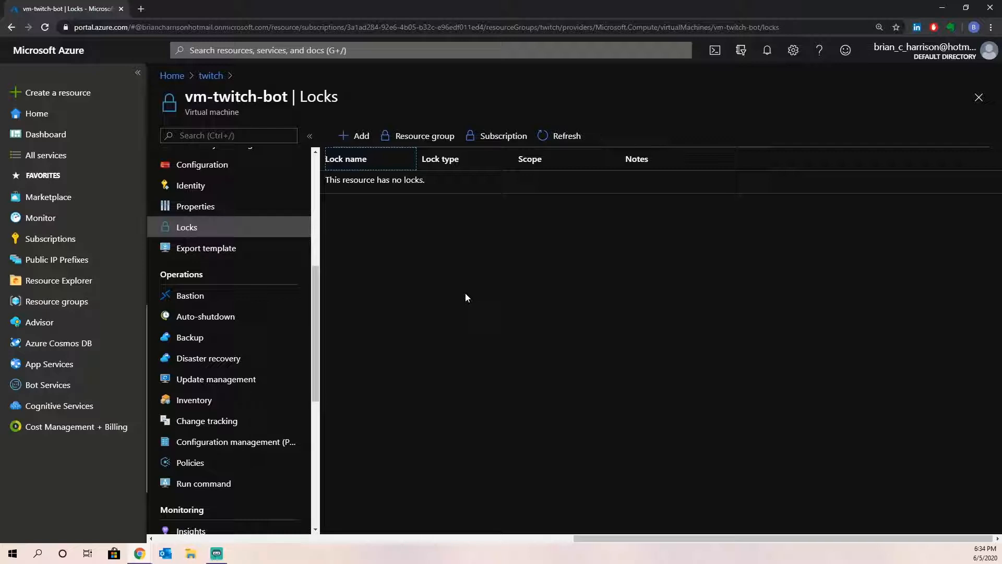
click(359, 136)
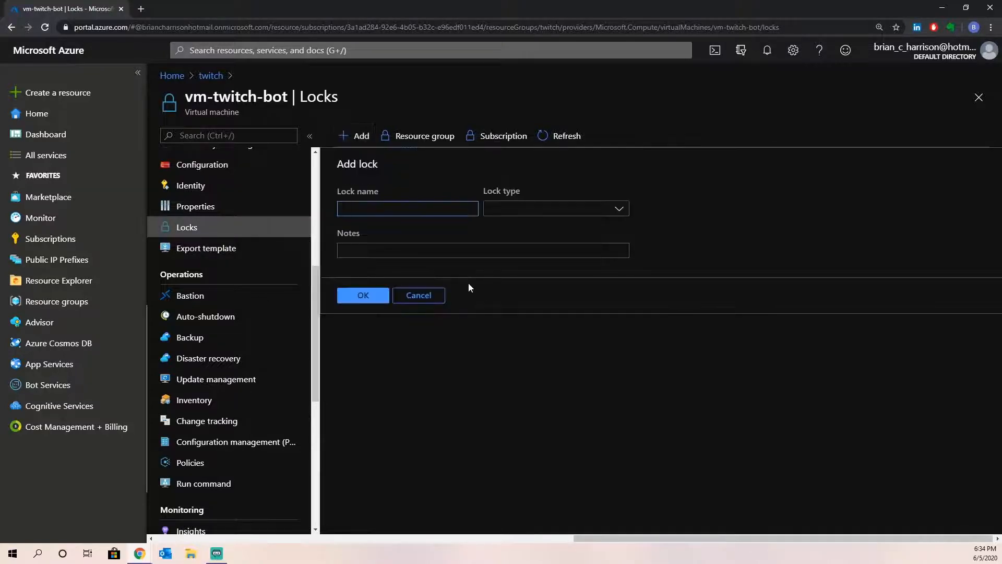
- Check the Read-only and Delete lock types without picking one, then view the VM's Export template JSON
click(527, 214)
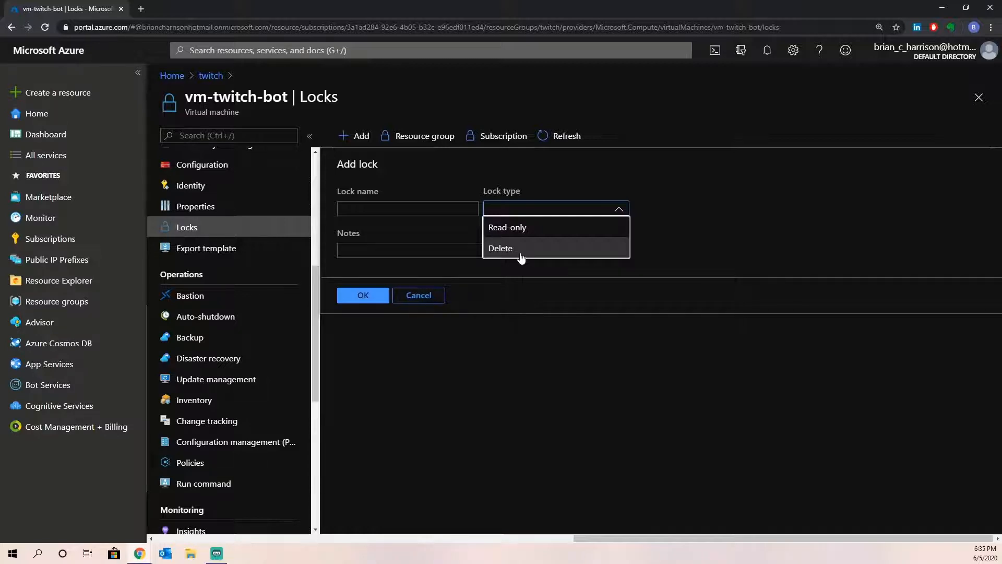
click(769, 232)
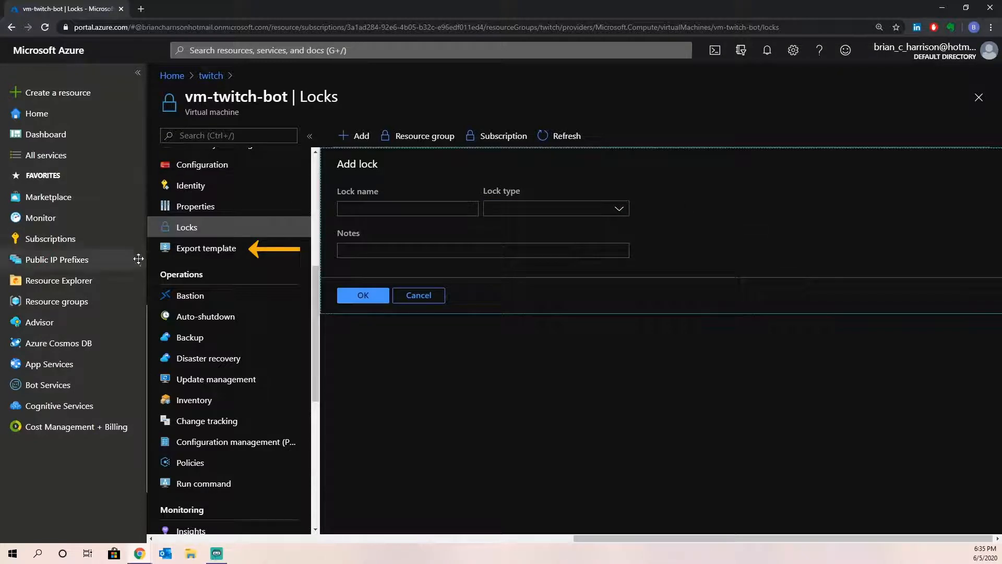
click(180, 251)
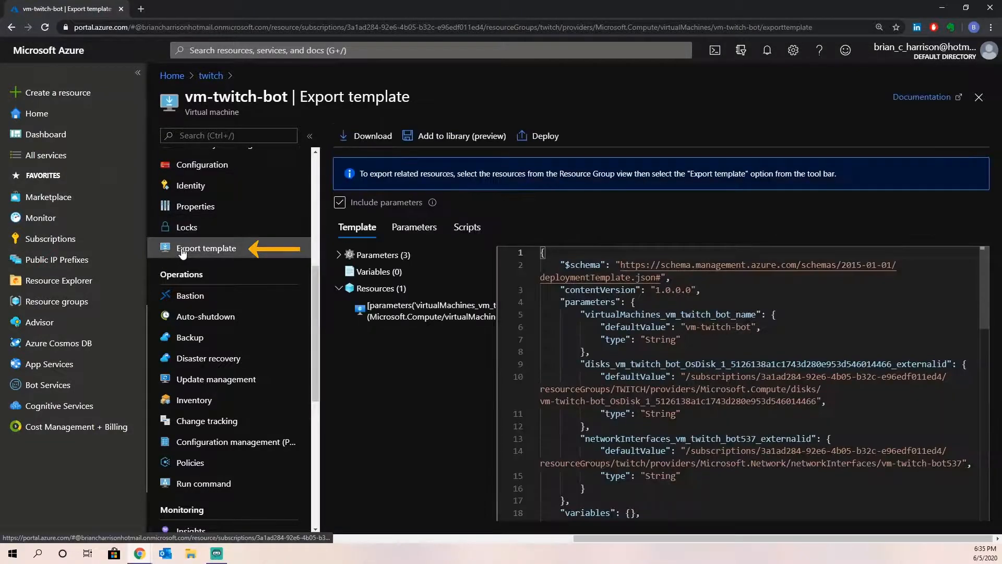
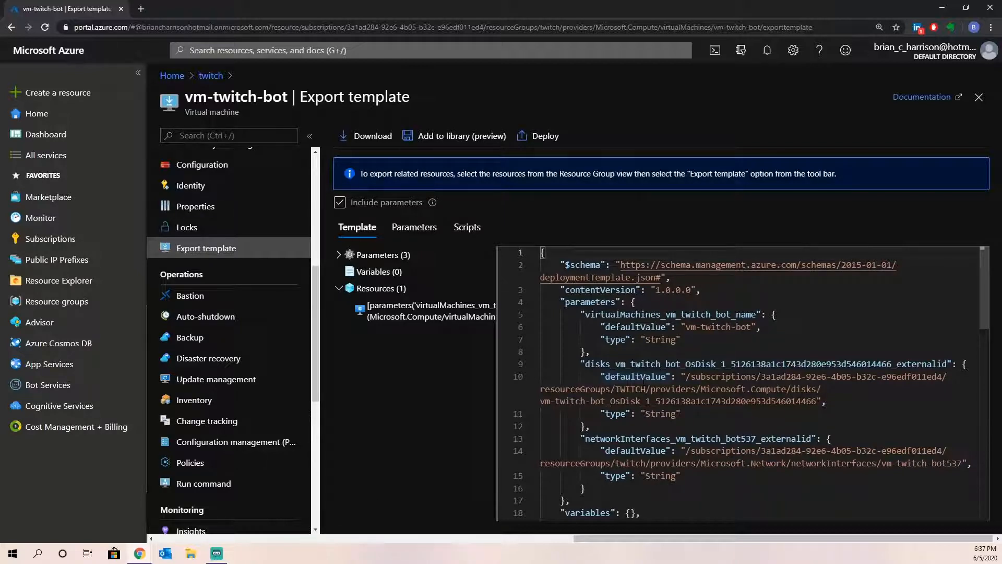
- Start a Bash Cloud Shell for Default Directory at shell.azure.com in a new tab, then return to the portal
click(140, 9)
text(shell)
key(Return)
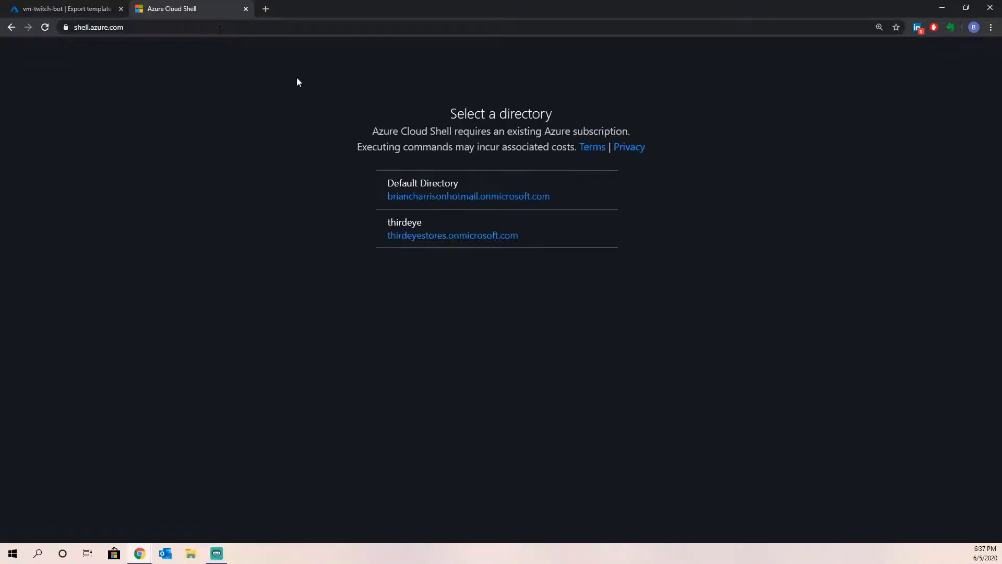
click(407, 200)
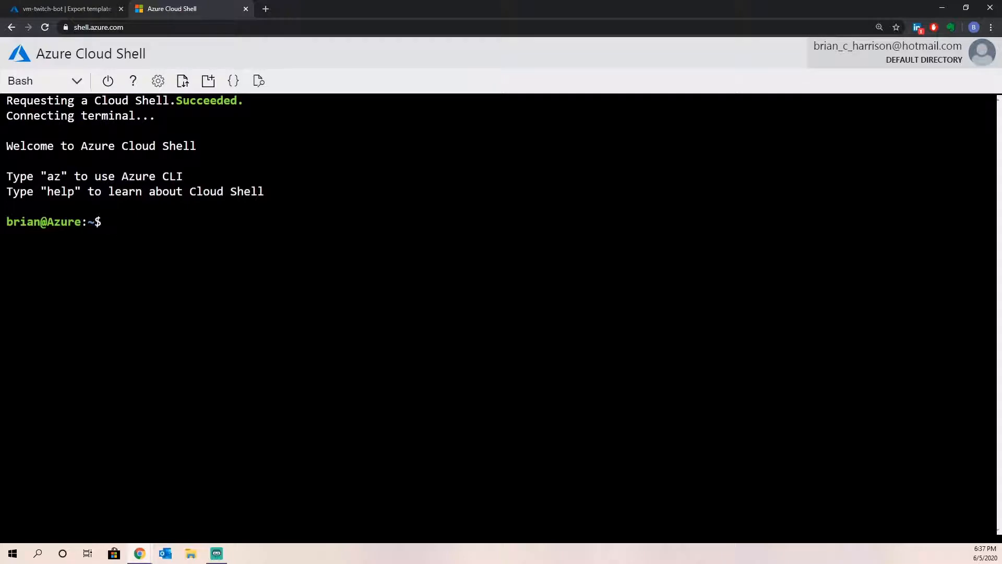
click(86, 9)
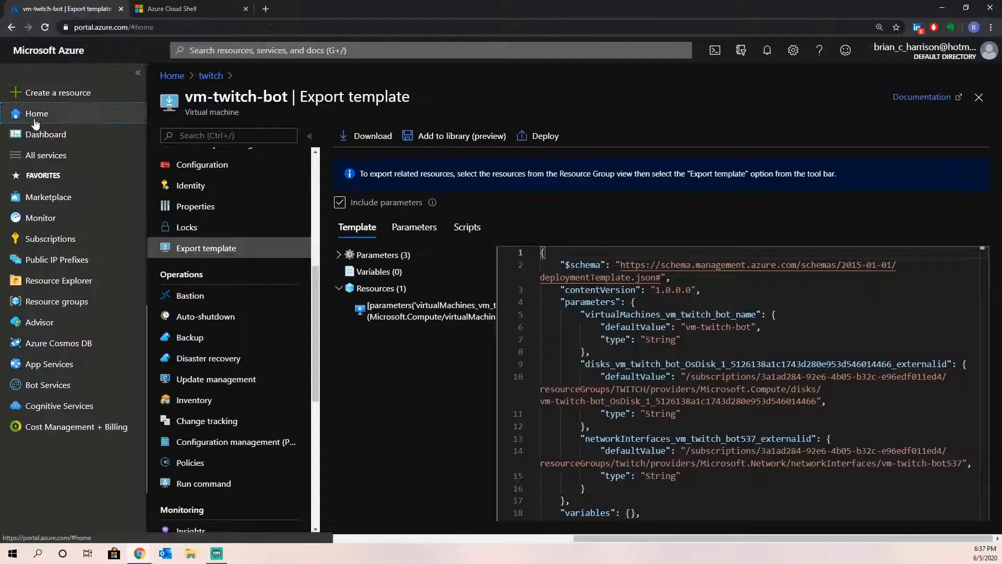
- From Home, open Resource groups, then cloud-shell-storage-eastus and its Cloud Shell storage account
click(33, 117)
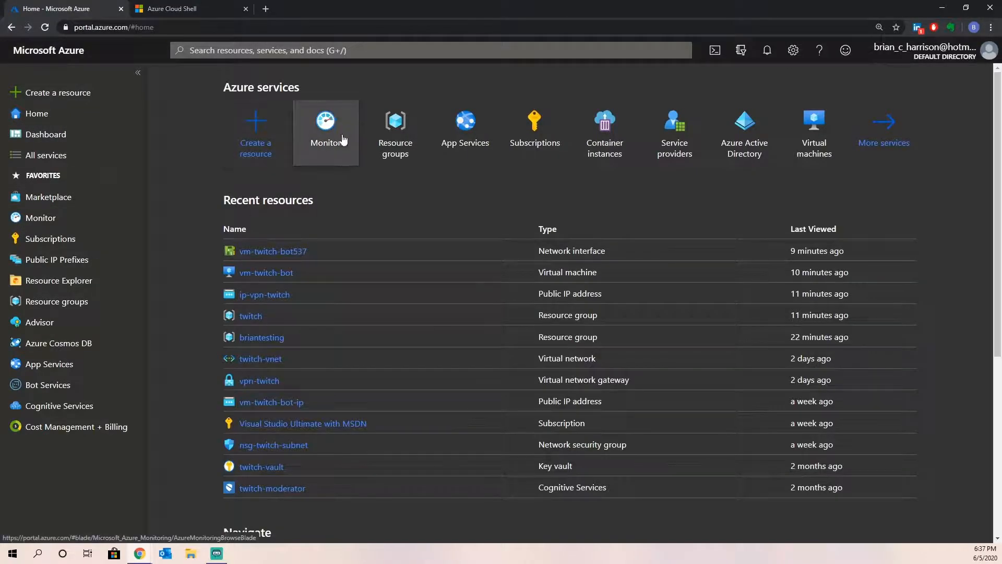
click(396, 127)
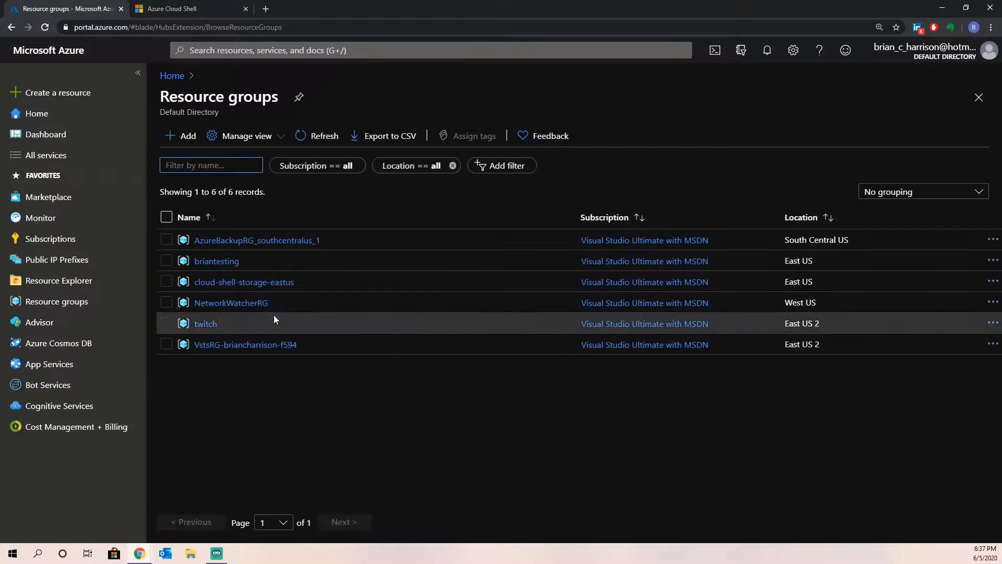
click(251, 284)
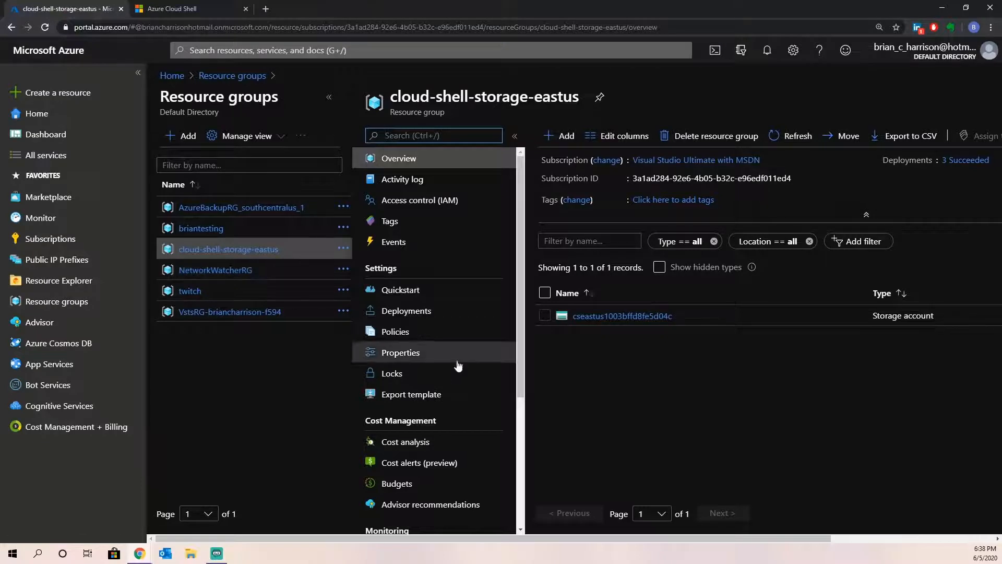
click(627, 316)
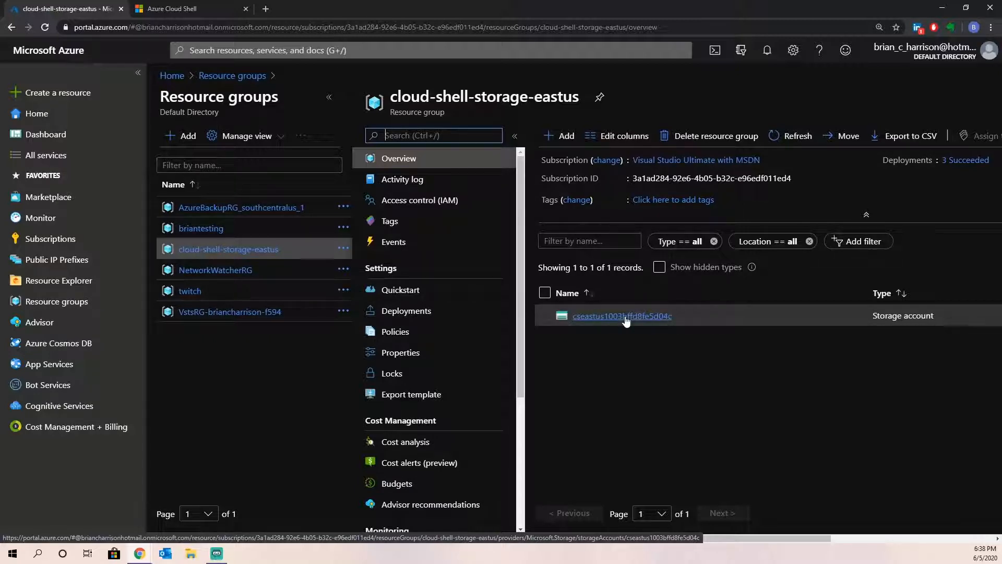
- In the Cloud Shell tab, list the home folder, run git to see its help, and list again
click(172, 9)
text(ls)
key(Return)
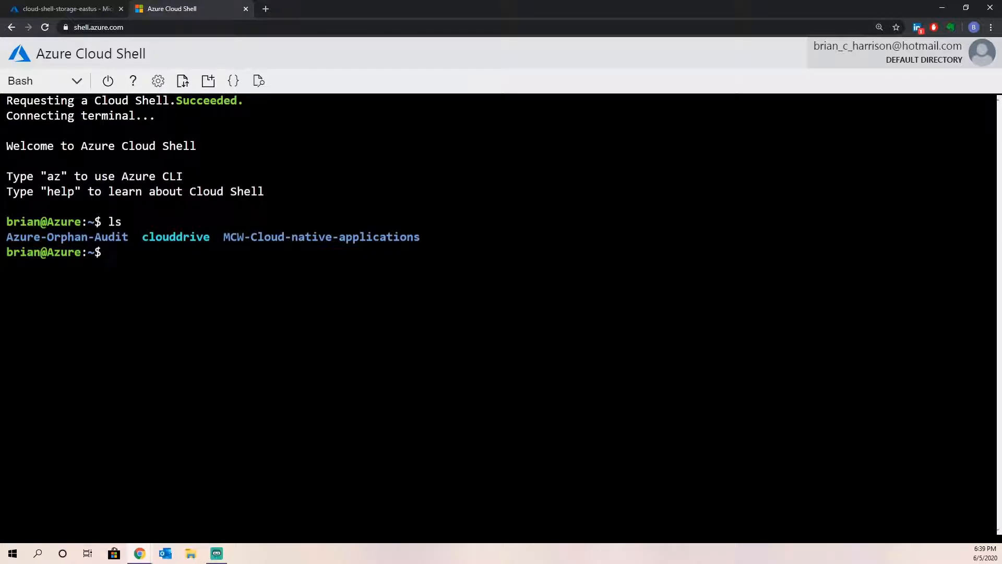
text(git)
key(Return)
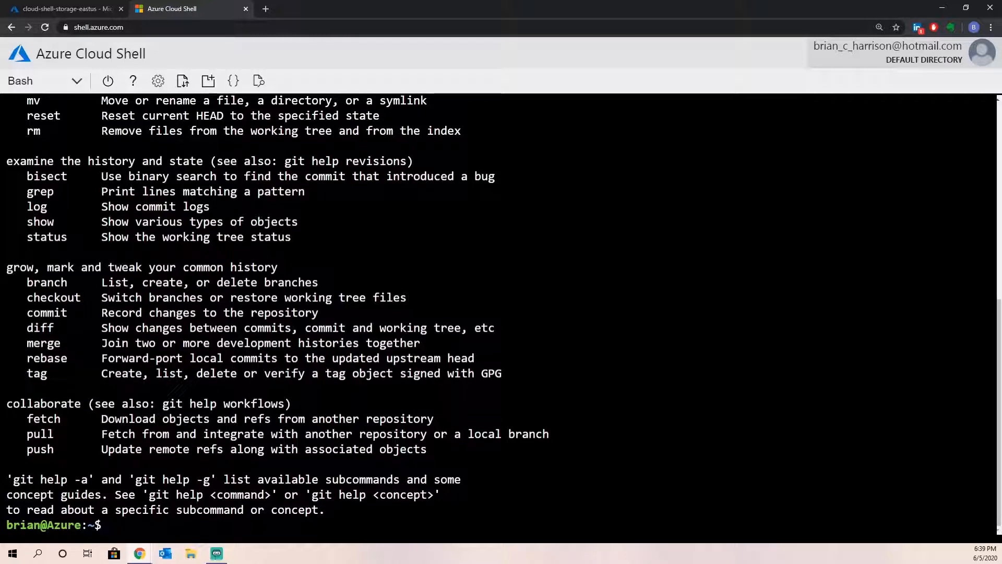
text(ls)
key(Return)
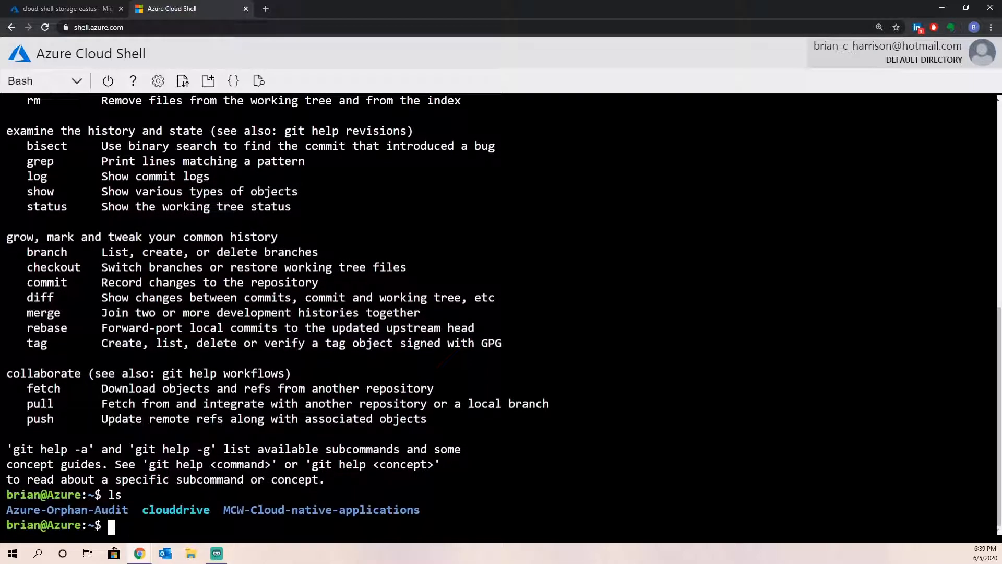
- Change into Azure-Orphan-Audit, list its files, and begin typing a git clone command
text(cd Azre)
key(BackSpace)
key(BackSpace)
text(ure-Orp)
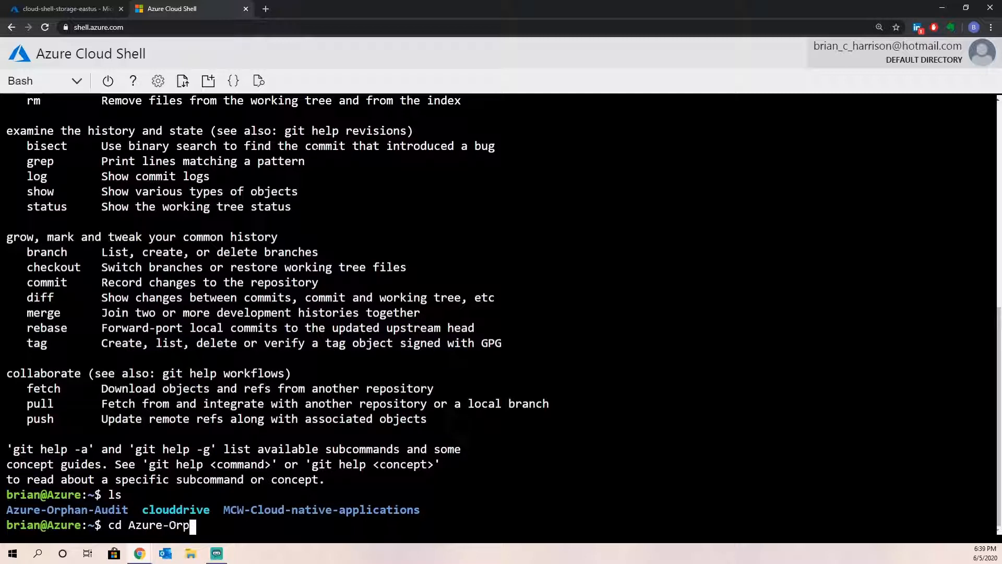
text(han-Audit)
key(Return)
text(ls)
key(Return)
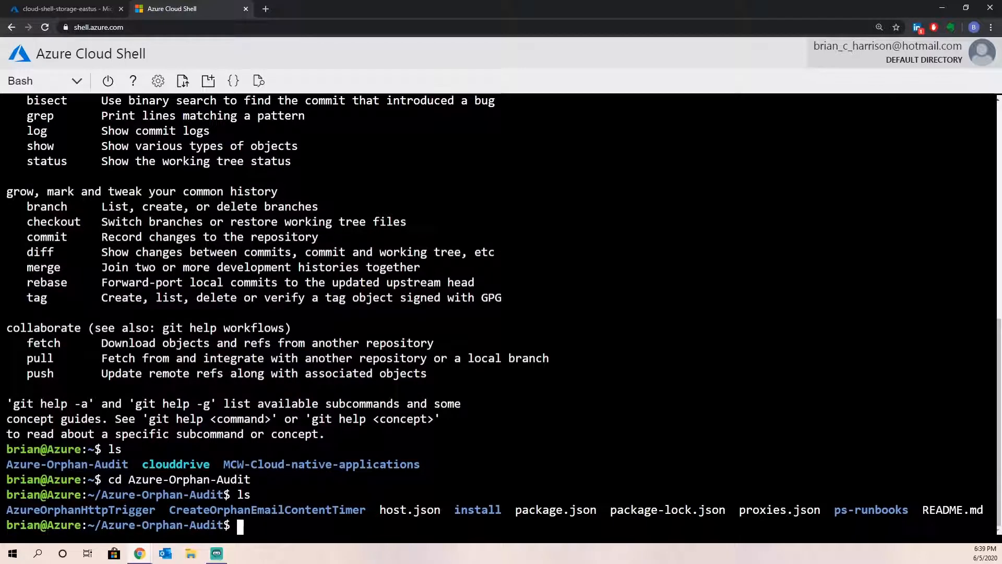
text(git l)
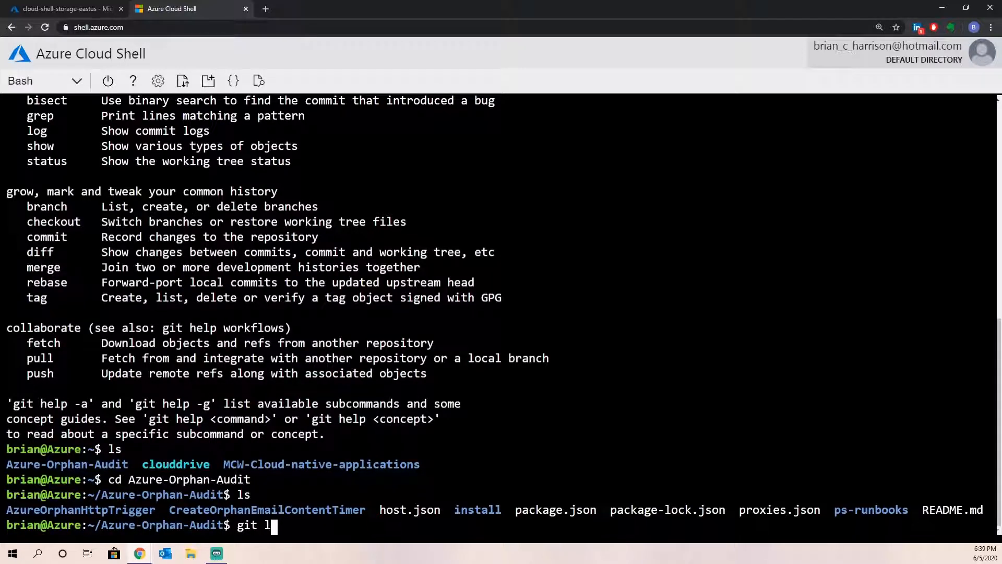
key(BackSpace)
text(clone)
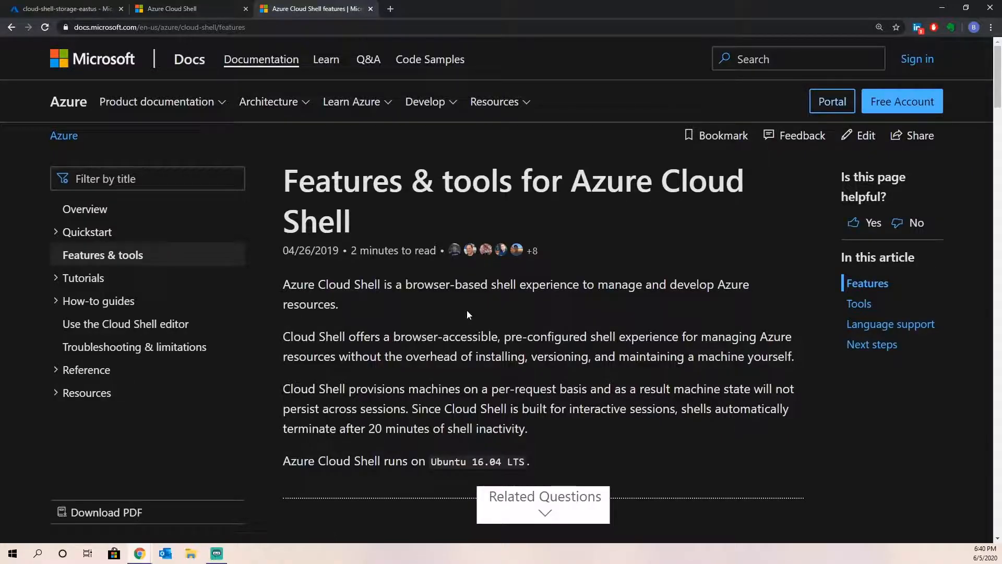
- Scroll the Cloud Shell features article down to the Tools table listing bash, AzCopy, vim, git and npm
scroll(468, 314, down, 10)
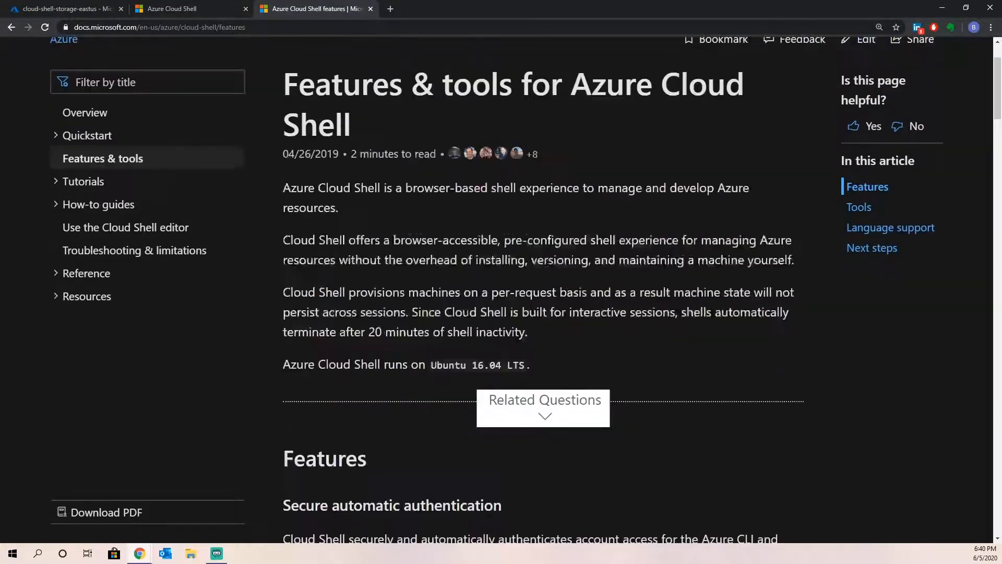
scroll(468, 315, down, 8)
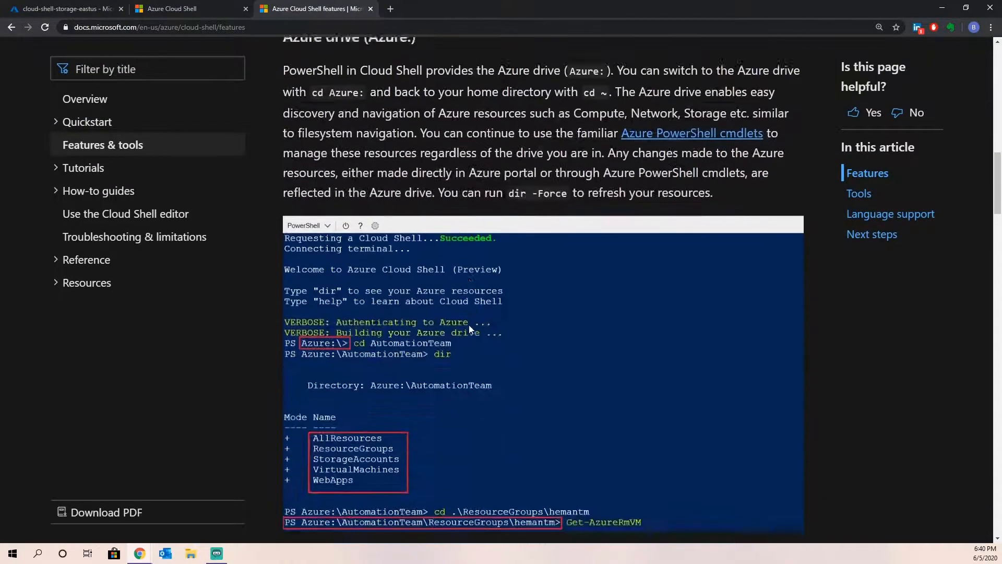
scroll(471, 326, down, 12)
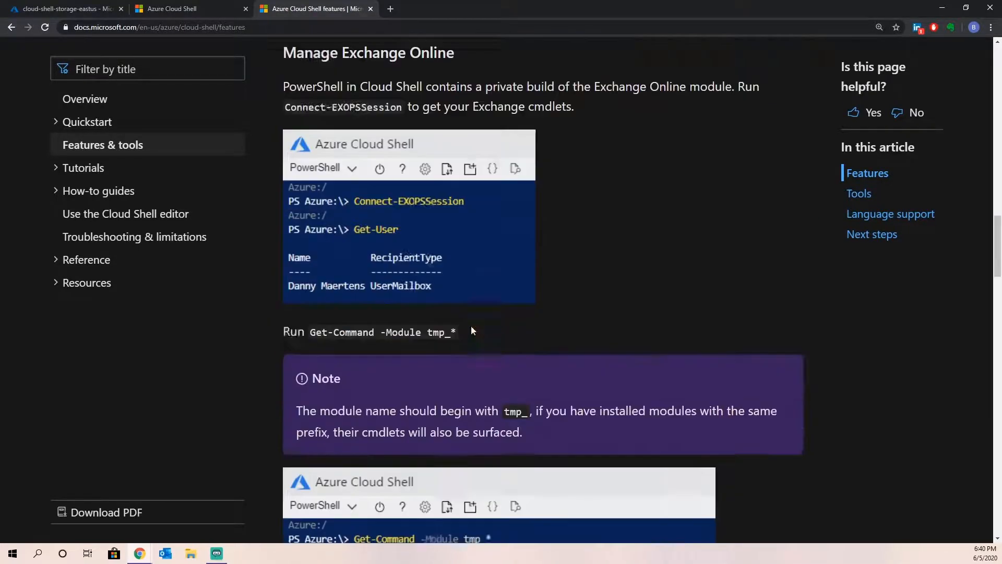
scroll(471, 324, down, 6)
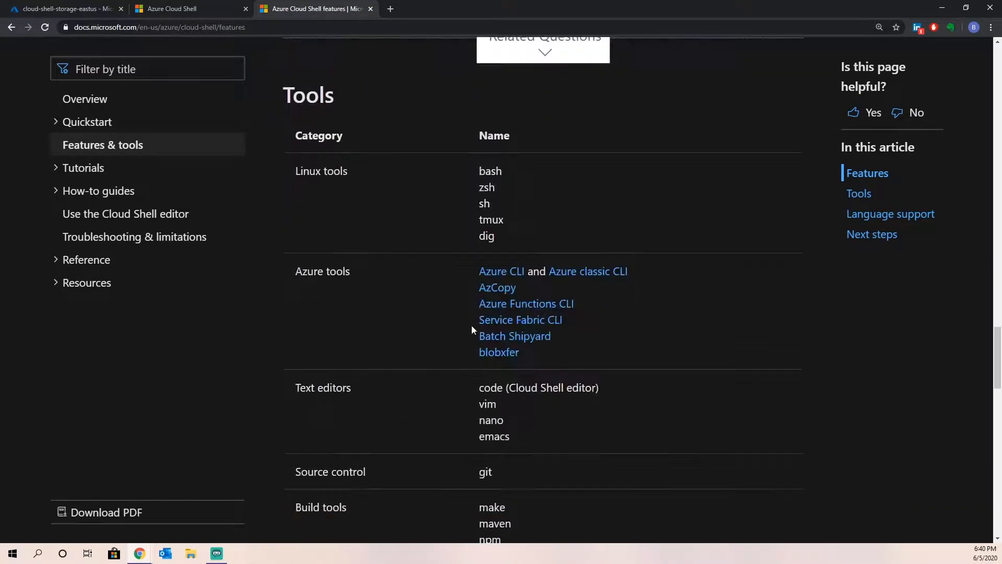
scroll(471, 325, down, 2)
scroll(471, 318, up, 1)
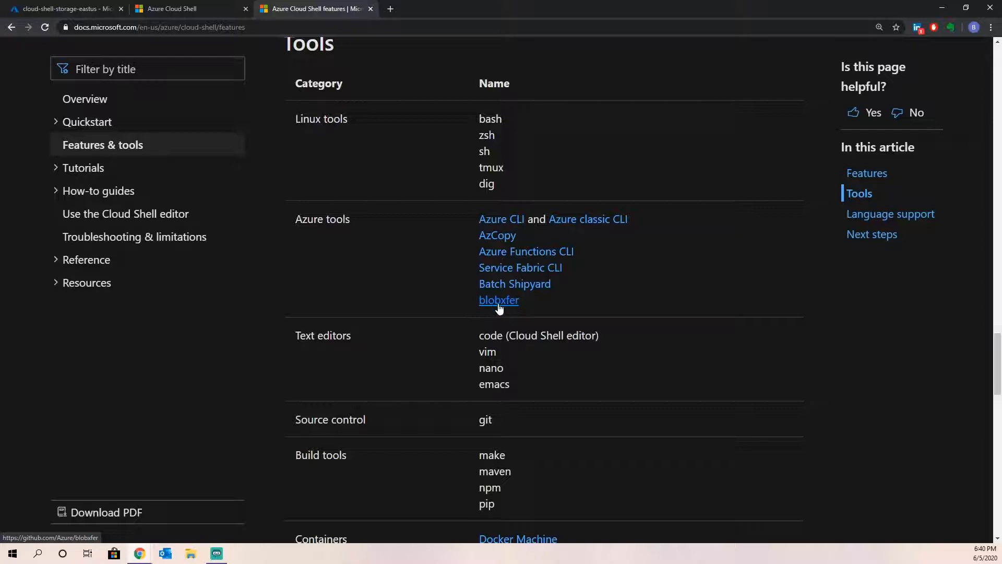
- Scroll through the Containers, Databases and Other tool rows, such as Helm, sqlcmd, Terraform and Ansible
scroll(339, 274, down, 2)
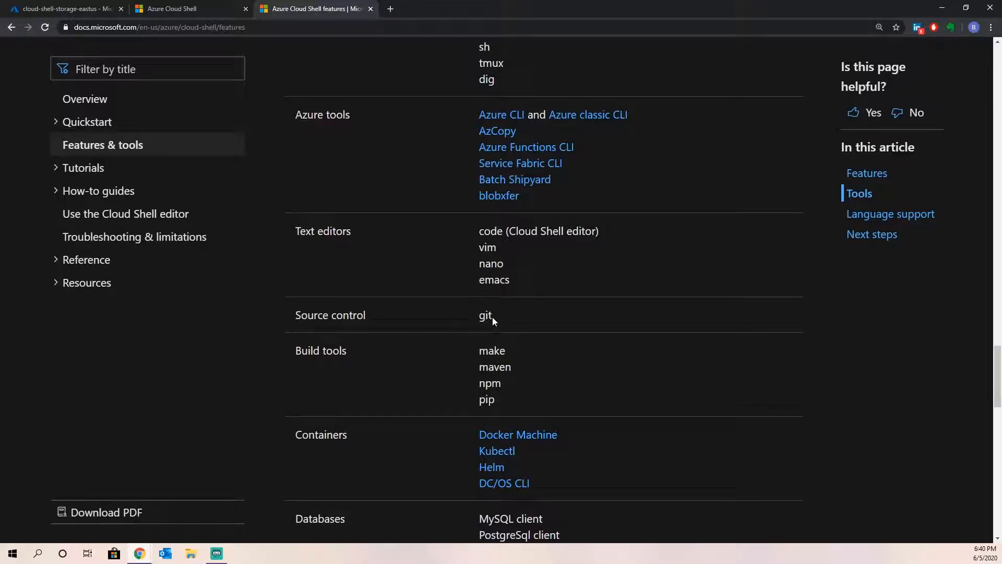
scroll(467, 312, down, 4)
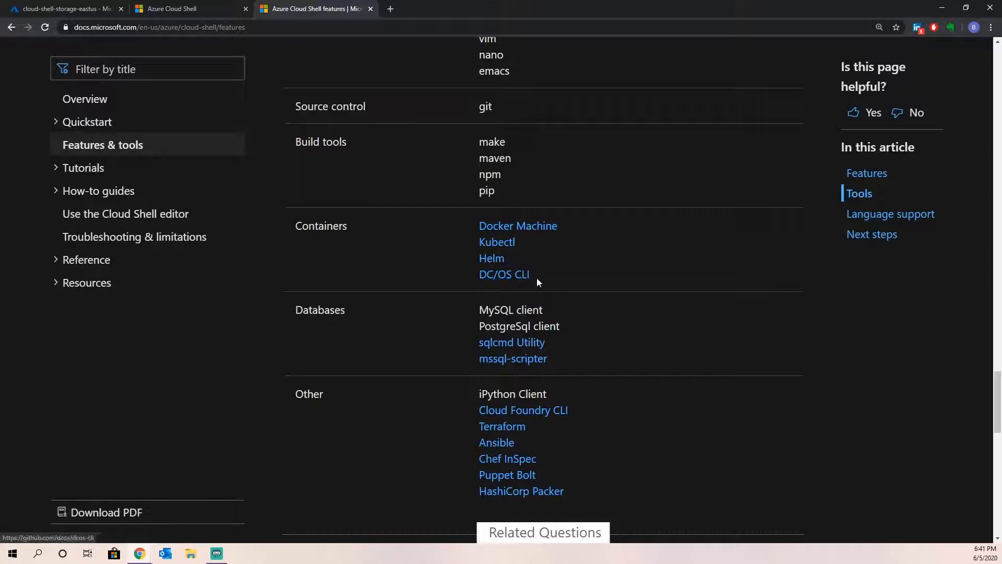
scroll(566, 259, down, 3)
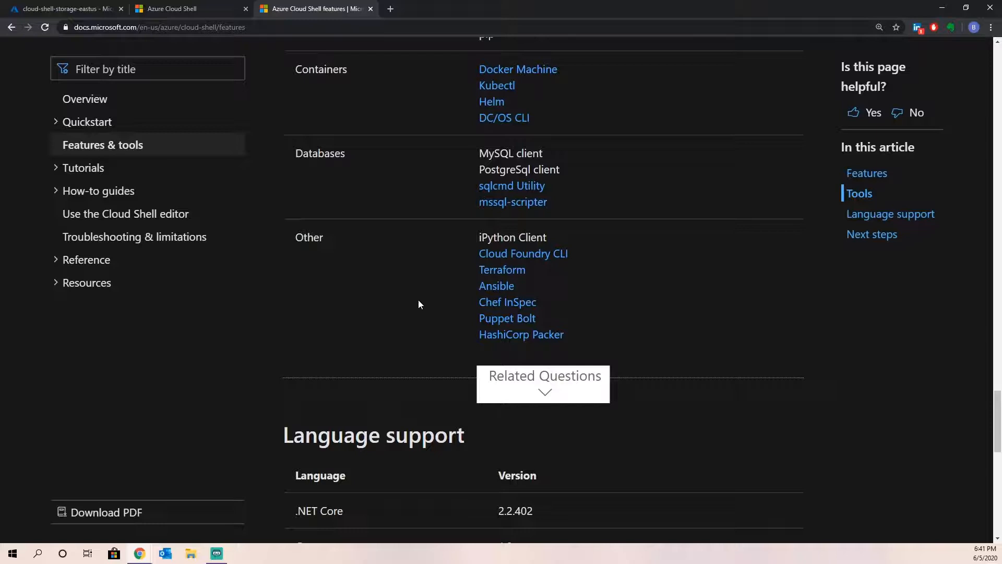
- Scroll back up the Tools table until the Text editors and Source control rows show
scroll(426, 292, up, 2)
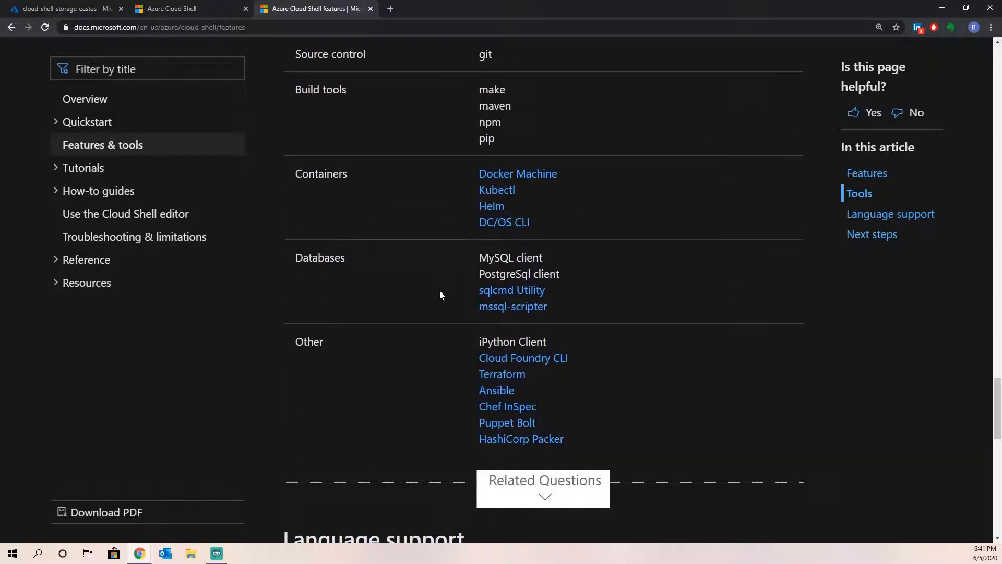
scroll(440, 287, up, 2)
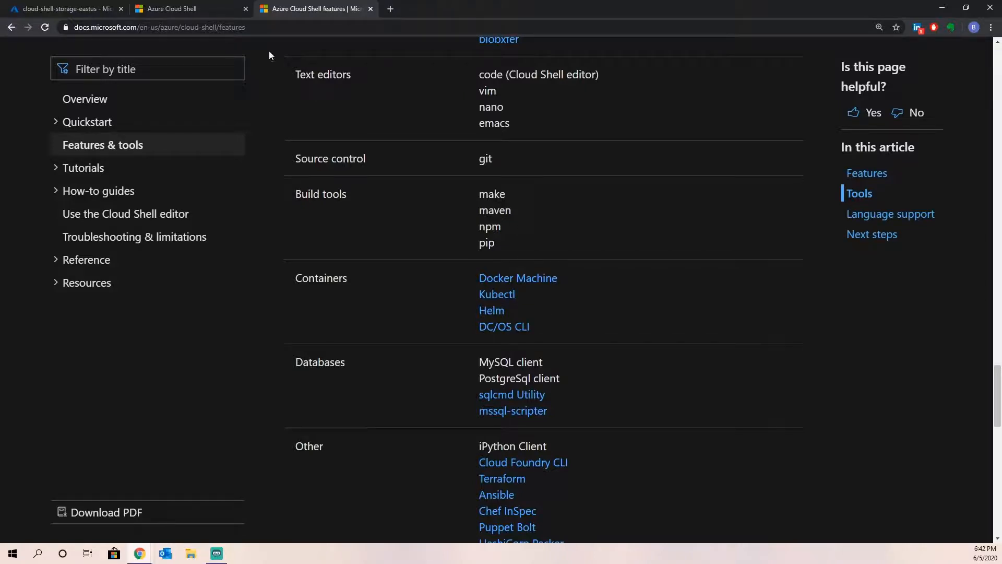
- Erase the unfinished git clone command and run code to open an empty Untitled editor
click(206, 11)
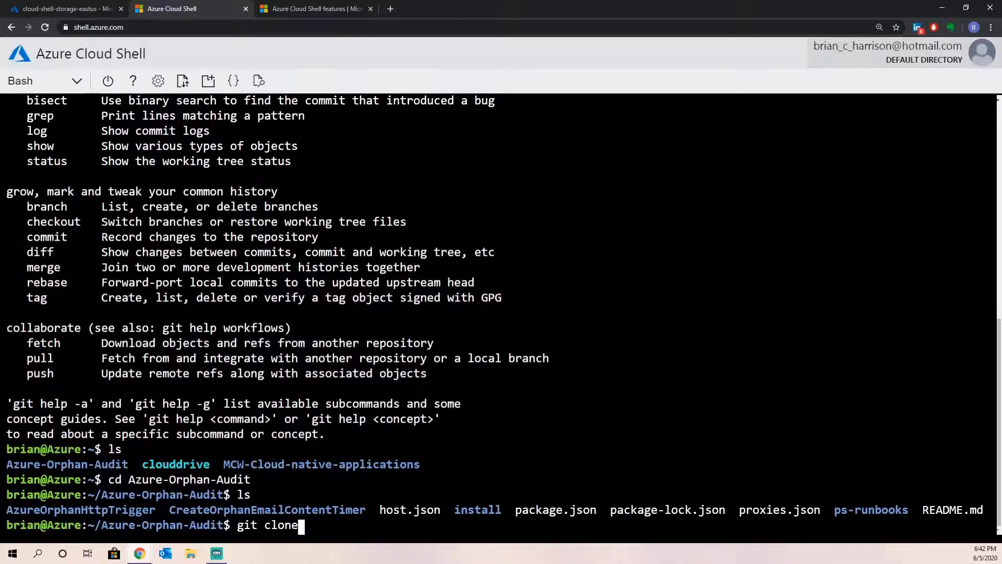
key(BackSpace)
key(BackSpace)
key(BackSpace)
key(BackSpace)
key(BackSpace)
key(BackSpace)
key(BackSpace)
key(BackSpace)
text(code)
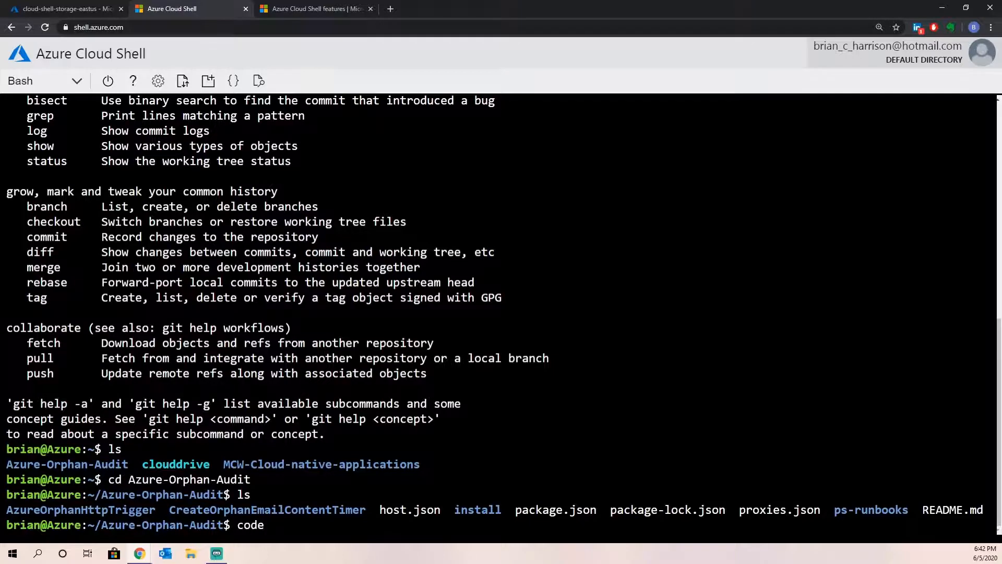
key(Return)
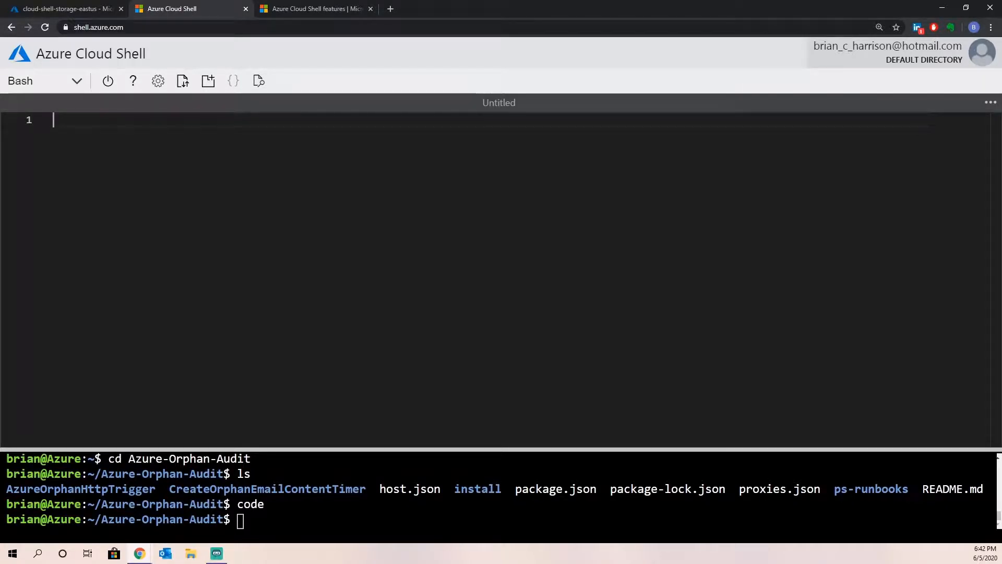
click(990, 102)
- Close the empty editor, open package.json with code package.json, and skim it via the minimap
click(879, 155)
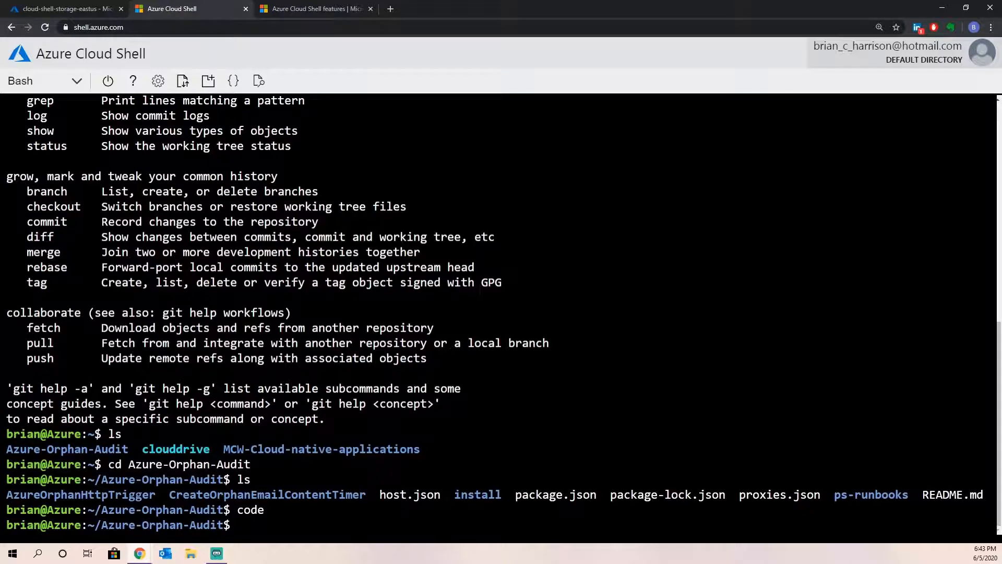
text(code package.json)
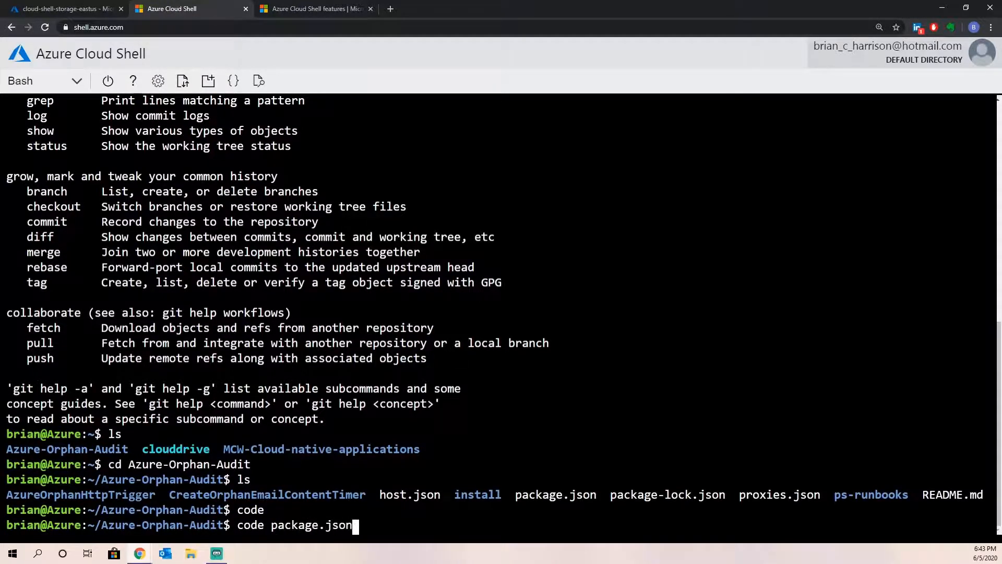
key(Return)
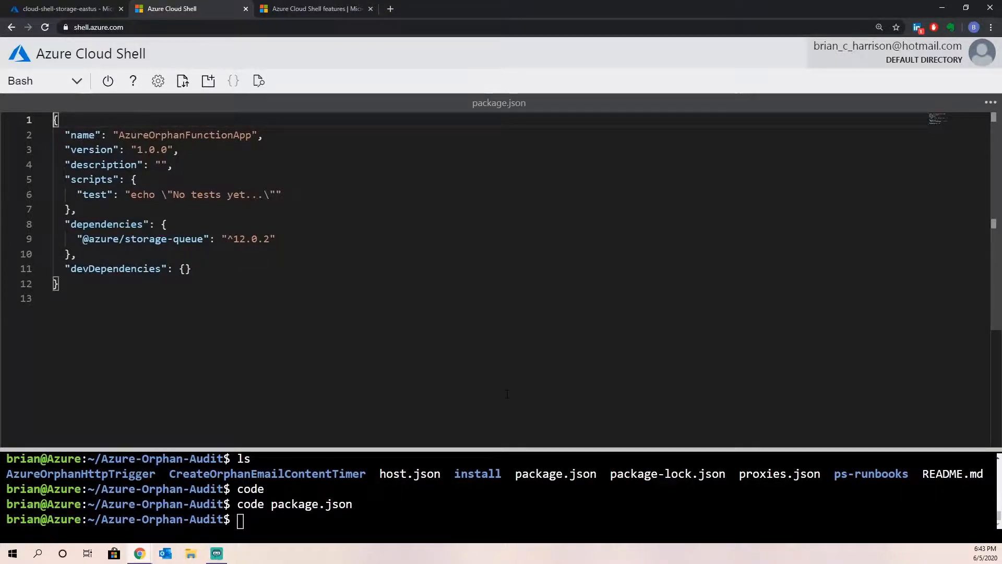
mouse_move(962, 132)
mouse_down()
mouse_move(956, 144)
mouse_move(957, 124)
mouse_up()
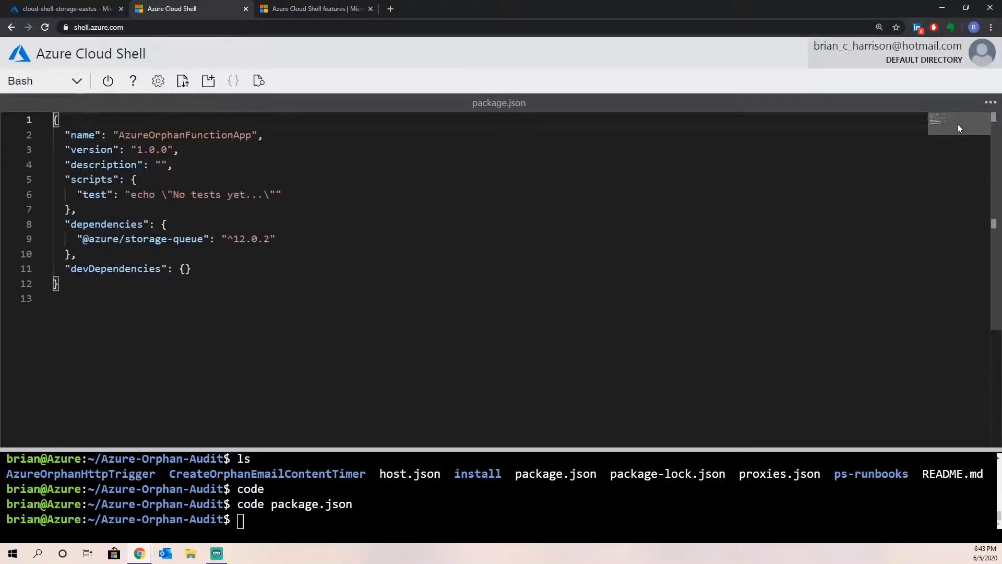